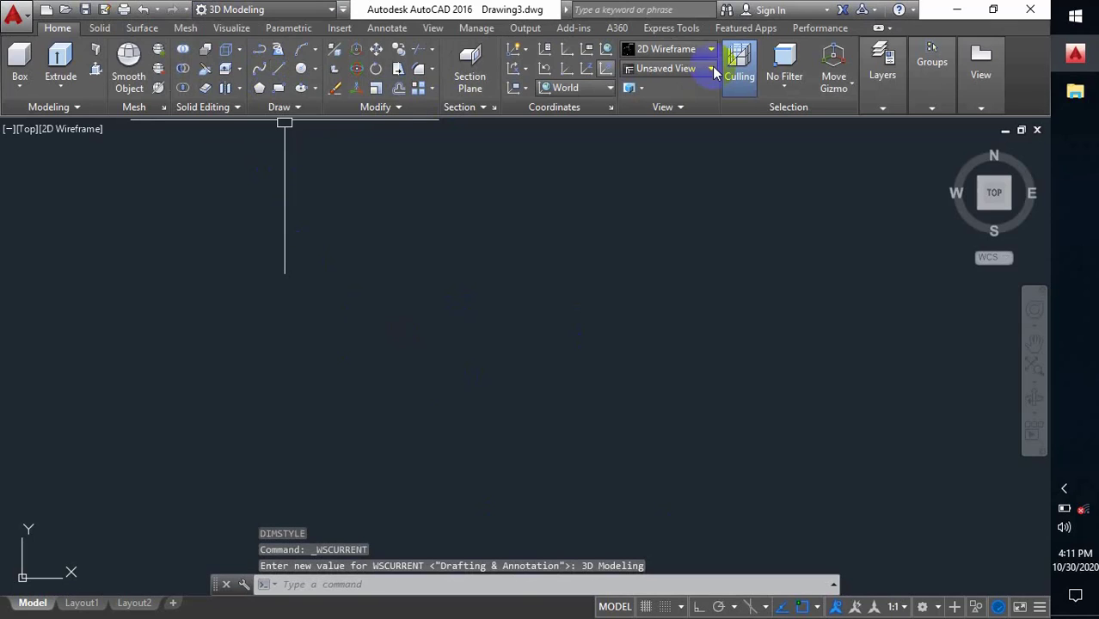
# Step: Set the model view to SE Isometric
pyautogui.click(697, 68)
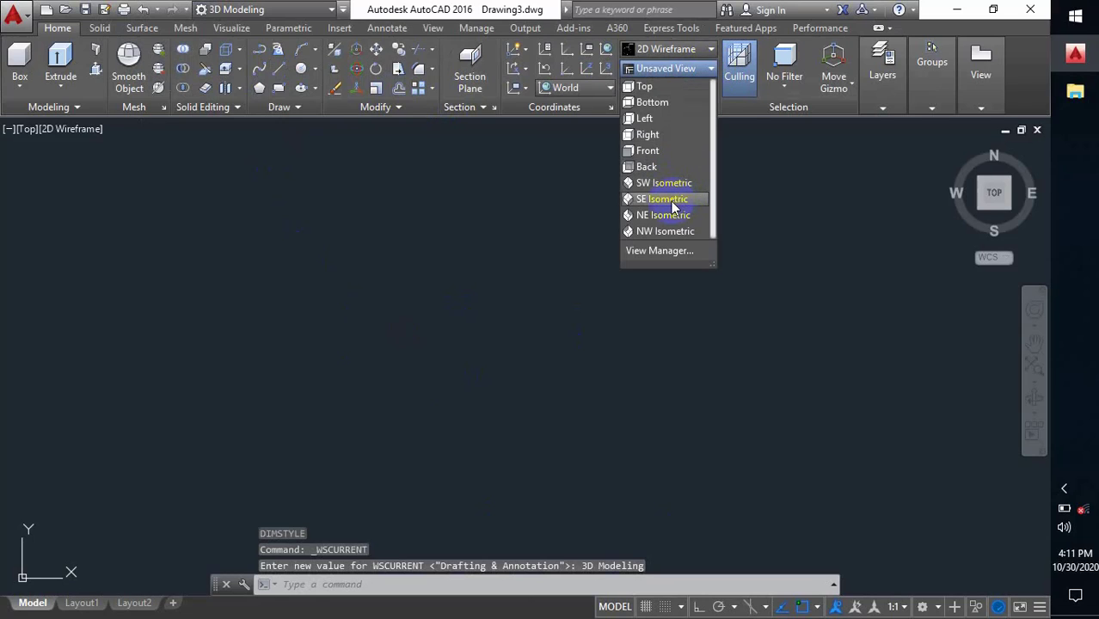
pyautogui.click(672, 202)
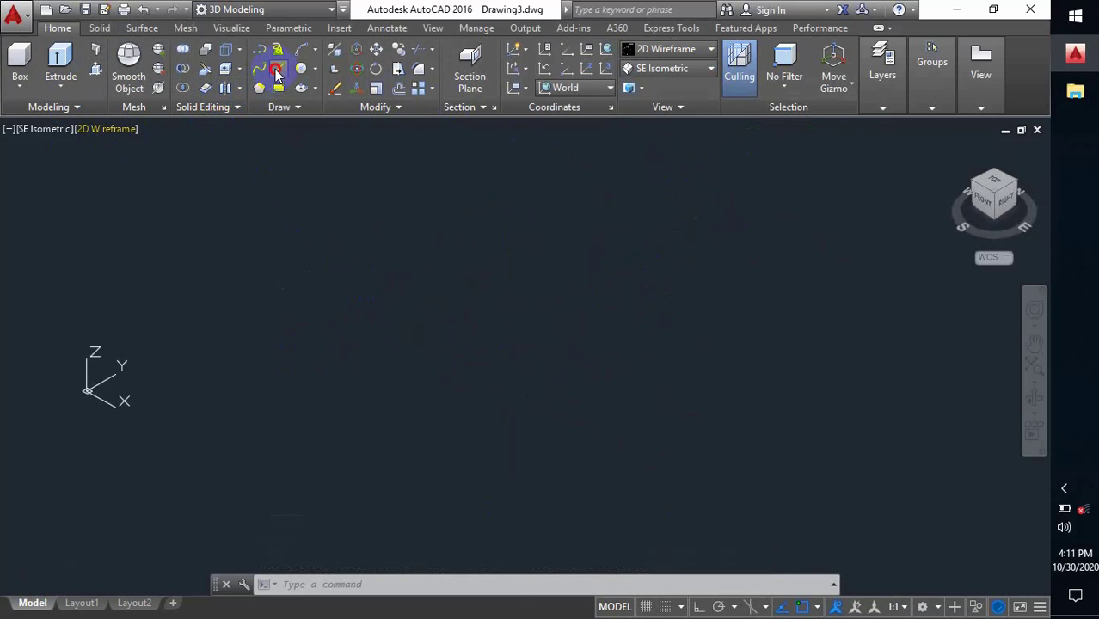
# Step: Draw a single trial line in the isometric view and erase it
pyautogui.write('l')
pyautogui.press('Return')
pyautogui.click(262, 230)
pyautogui.click(367, 233)
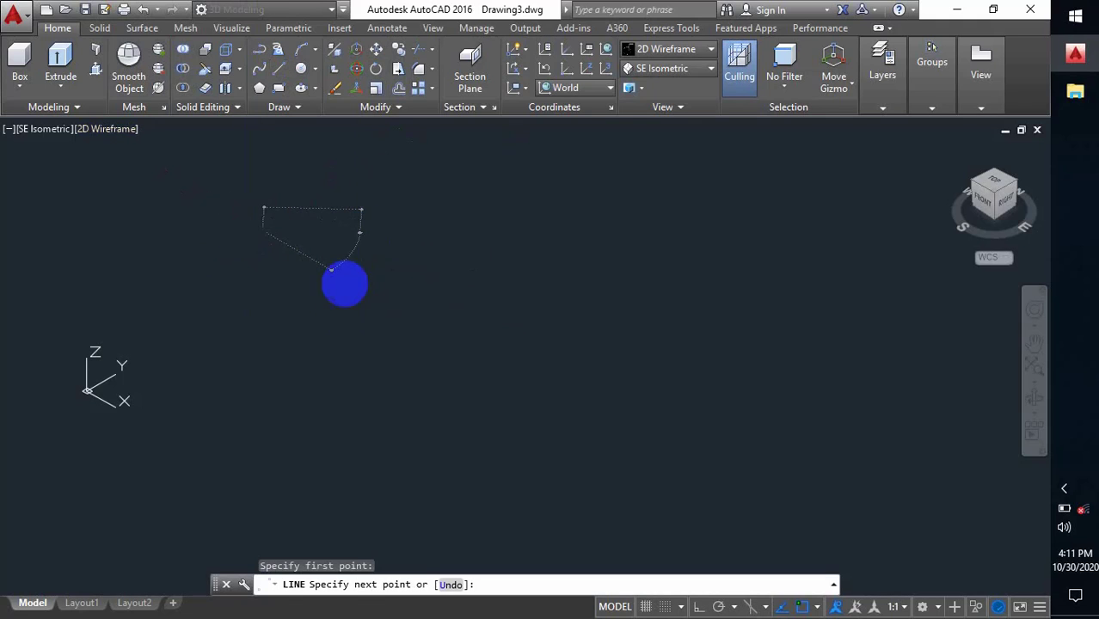
pyautogui.press('Escape')
pyautogui.click(344, 204)
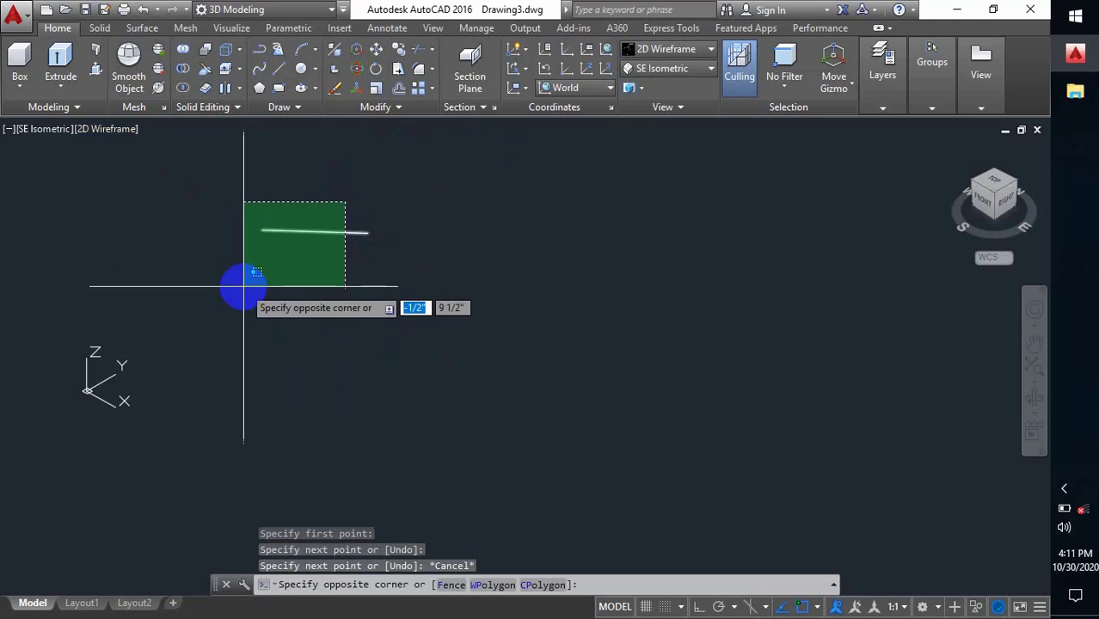
pyautogui.click(251, 286)
pyautogui.press('Delete')
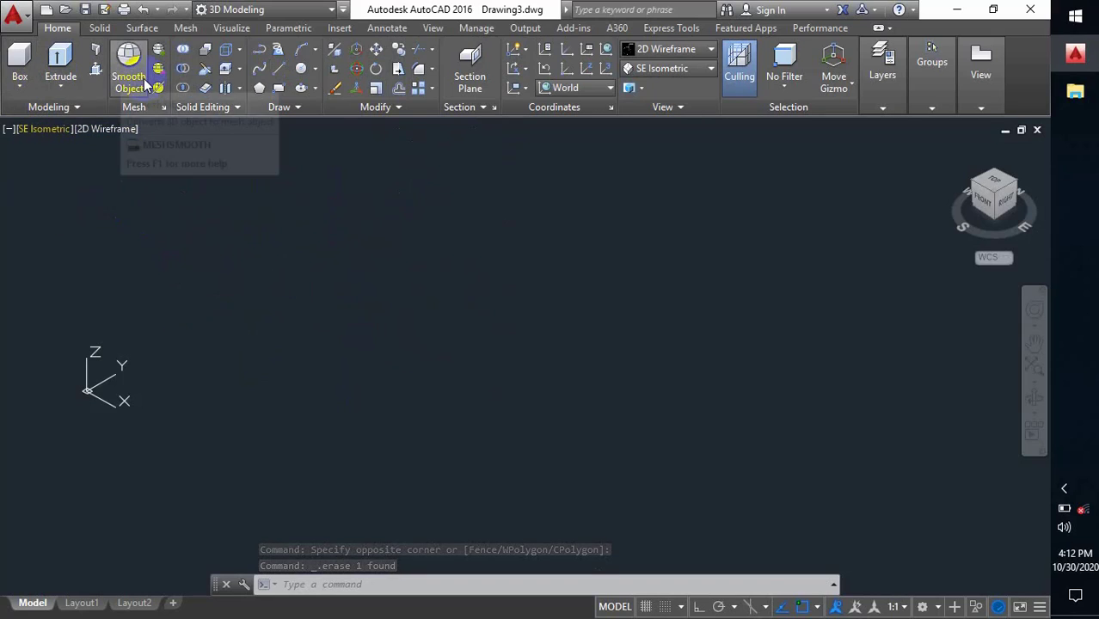
# Step: Create a solid box with a base of about 4 1/2" by 6" and a freely picked height
pyautogui.click(20, 58)
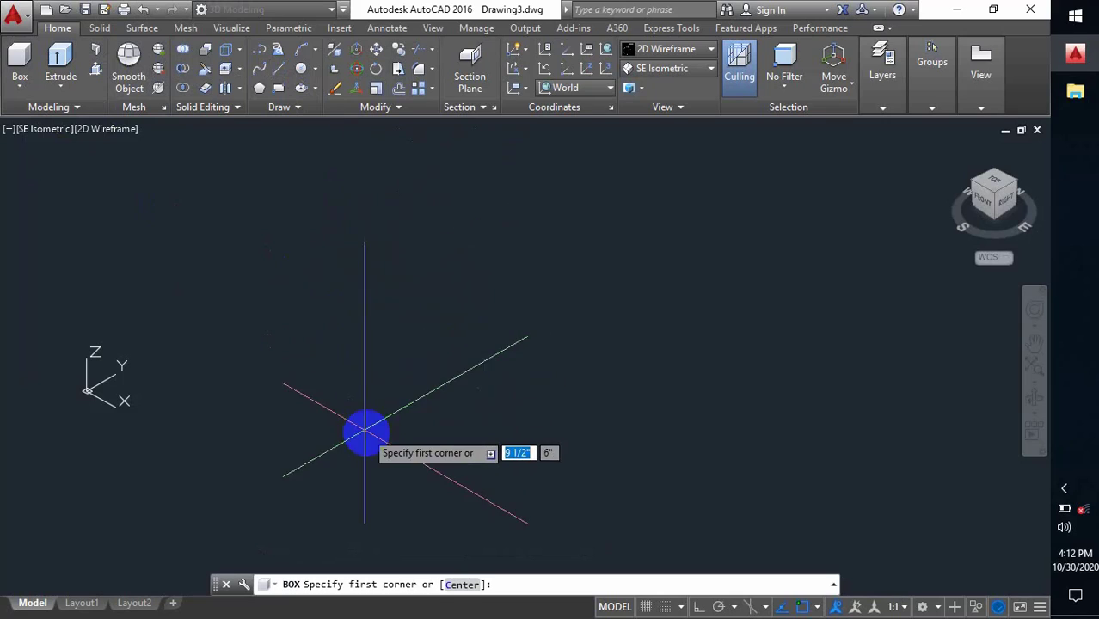
pyautogui.click(420, 371)
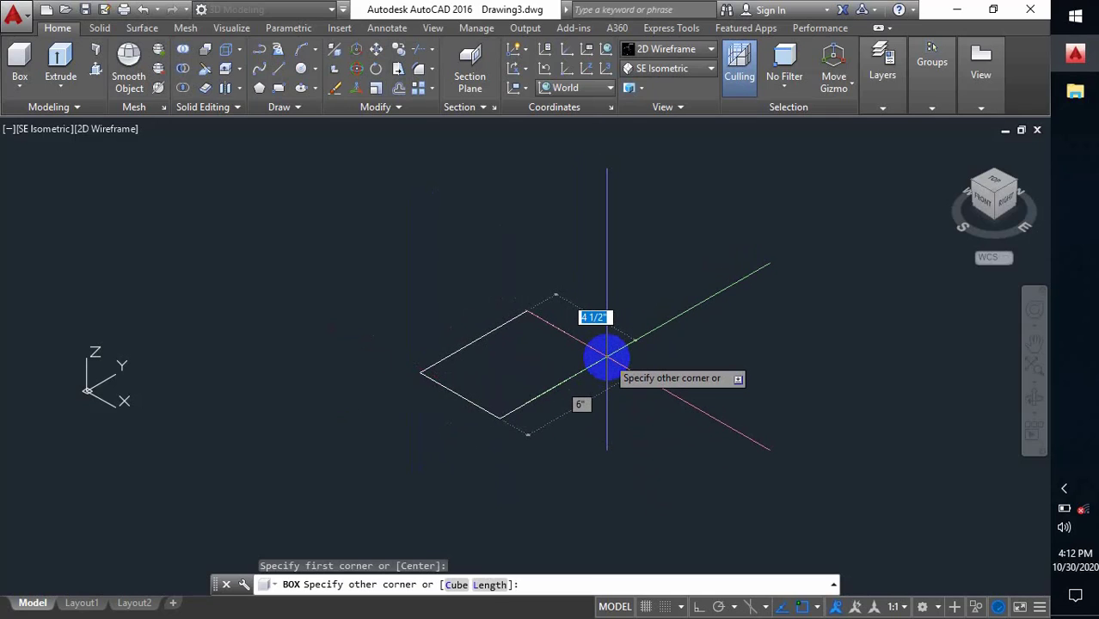
pyautogui.click(607, 356)
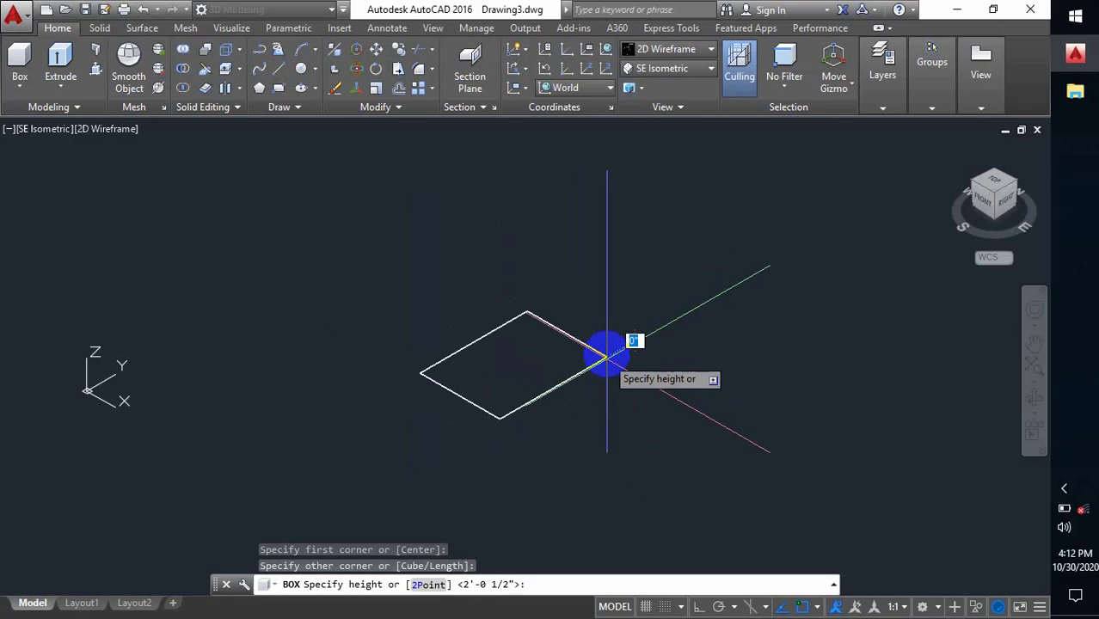
pyautogui.click(607, 248)
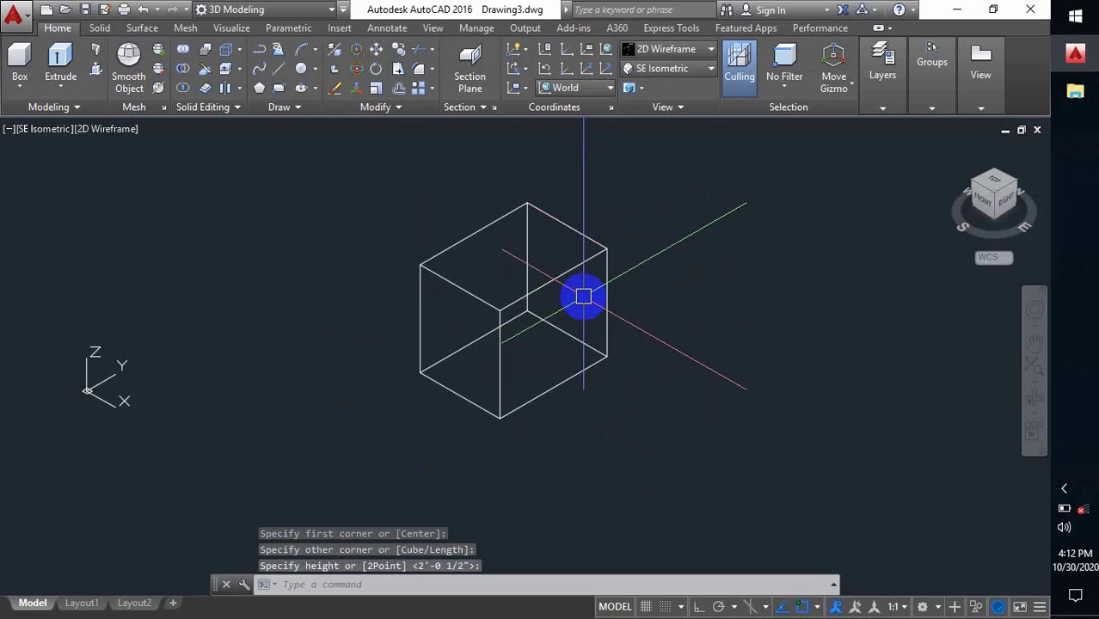
pyautogui.moveTo(551, 335); pyautogui.dragTo(520, 342, button='middle')
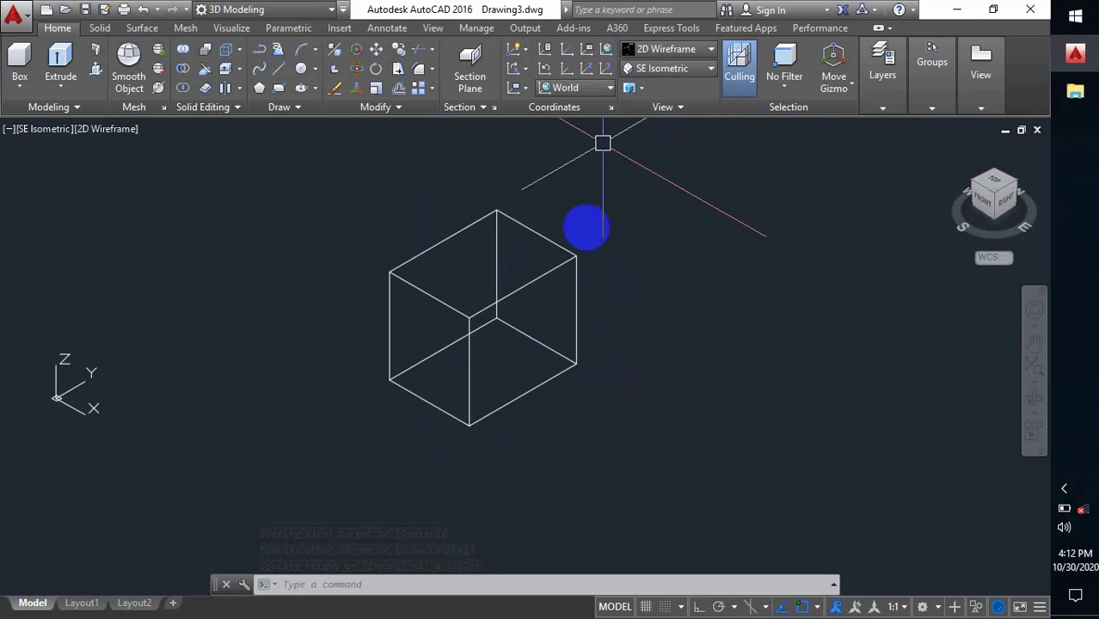
# Step: Apply the Shaded visual style and orbit around the box to view its faces
pyautogui.click(690, 54)
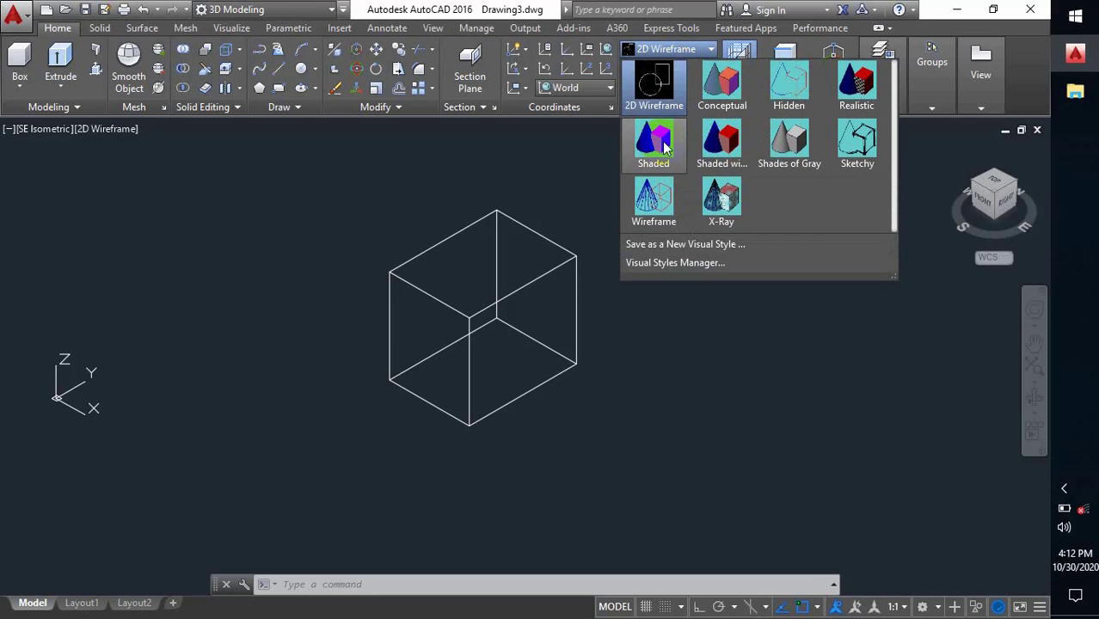
pyautogui.click(662, 148)
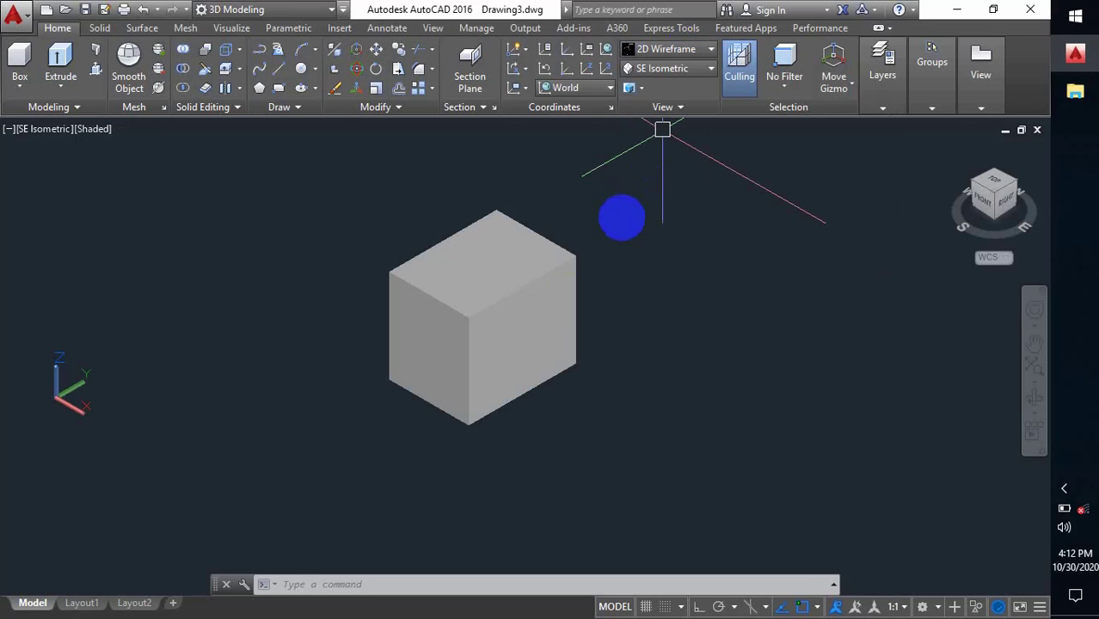
pyautogui.scroll(4, 457, 351)
pyautogui.moveTo(456, 349)
pyautogui.keyDown('shift'); pyautogui.mouseDown(button='middle')
pyautogui.moveTo(589, 333)
pyautogui.moveTo(694, 268)
pyautogui.moveTo(503, 238)
pyautogui.moveTo(532, 192)
pyautogui.moveTo(300, 294)
pyautogui.moveTo(392, 368)
pyautogui.moveTo(433, 371)
pyautogui.mouseUp(button='middle'); pyautogui.keyUp('shift')
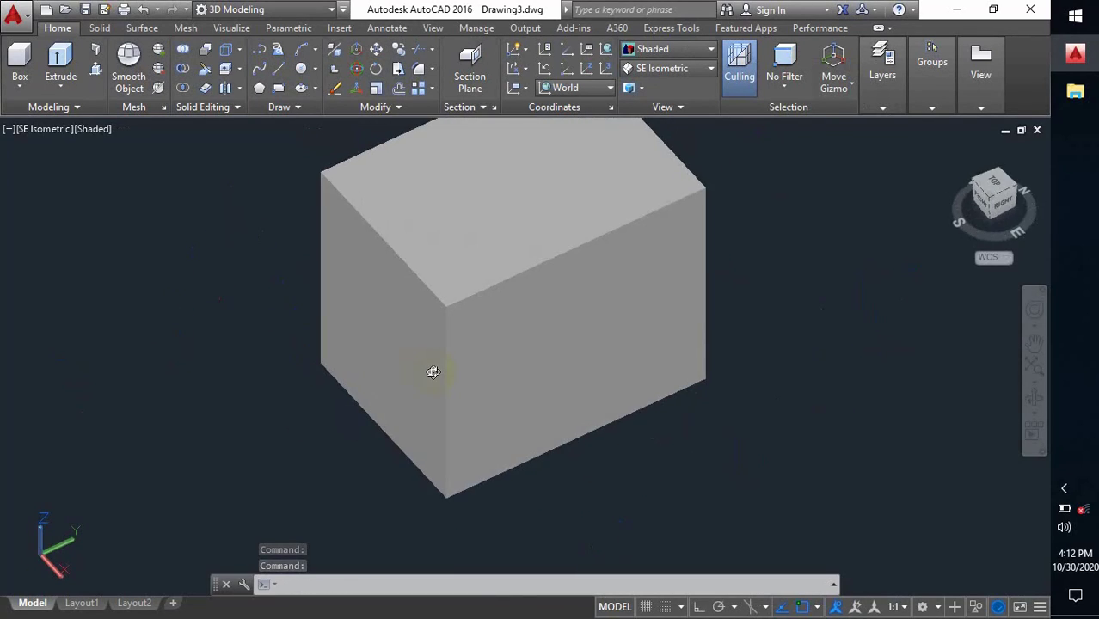
# Step: Restore the SE Isometric view of the shaded box
pyautogui.scroll(-3, 391, 330)
pyautogui.click(671, 72)
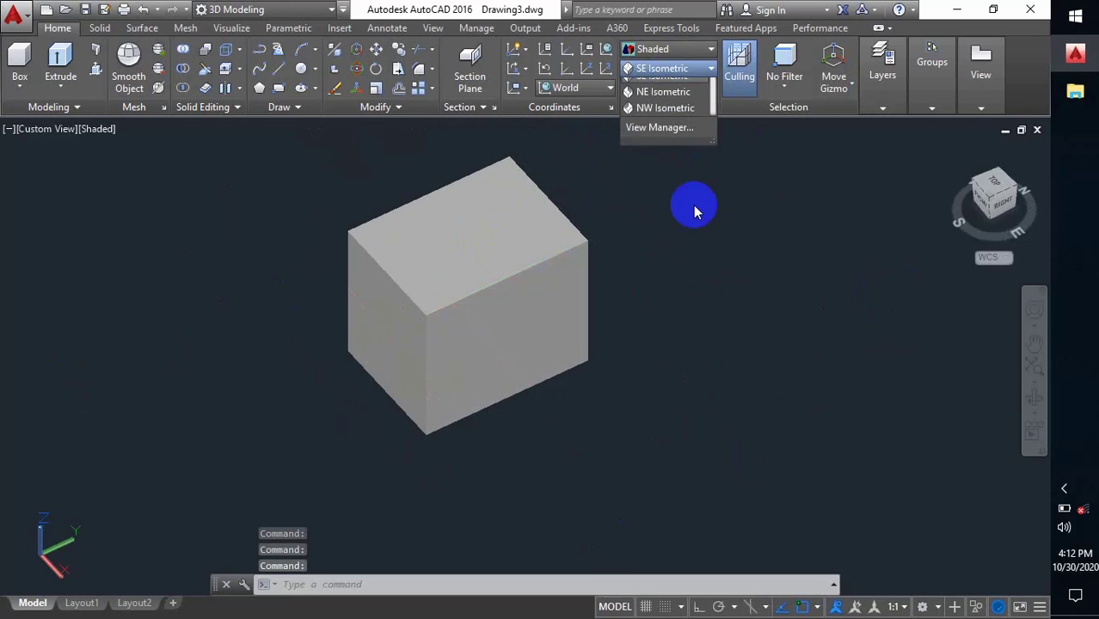
pyautogui.click(680, 202)
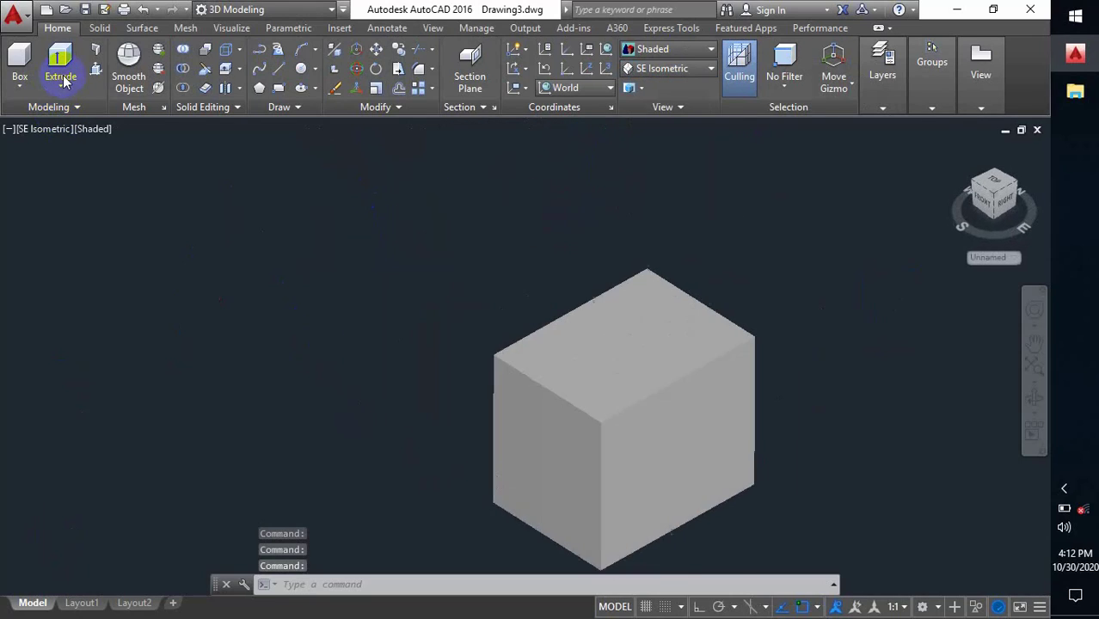
# Step: Draw a rectangle of about 4" by 5 1/2" in the empty space beside the box
pyautogui.moveTo(344, 285); pyautogui.dragTo(417, 356, button='middle')
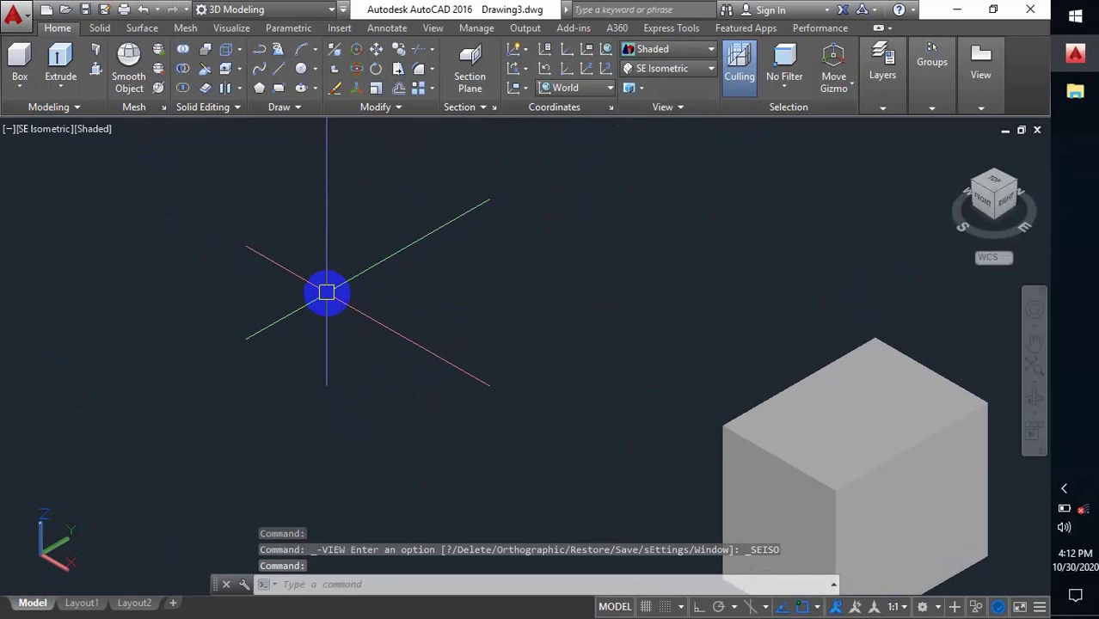
pyautogui.write('rec')
pyautogui.press('Return')
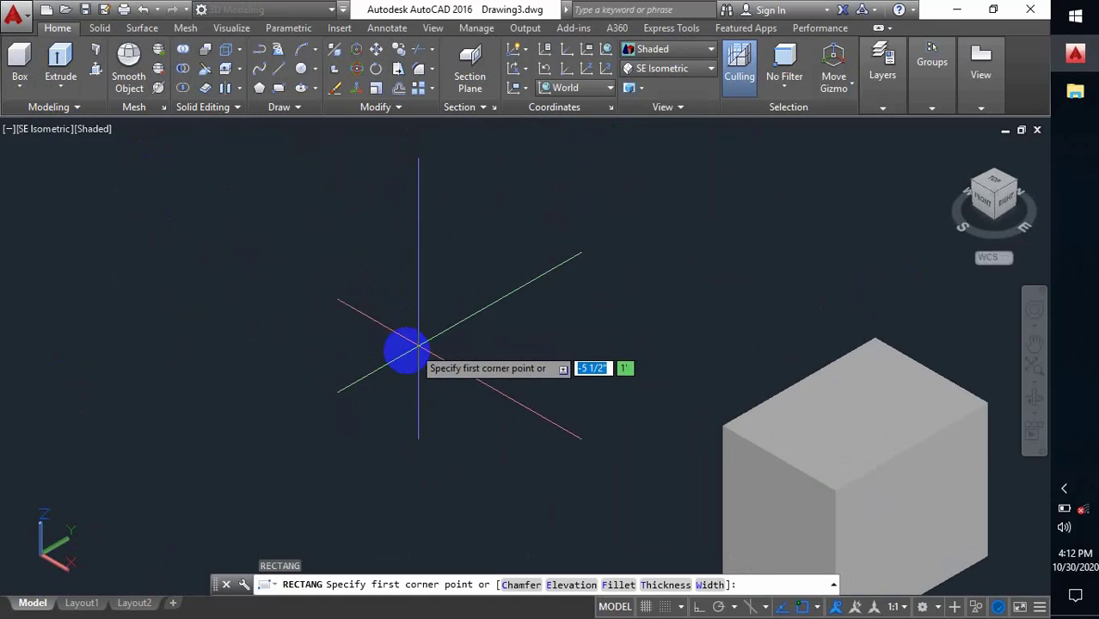
pyautogui.click(408, 350)
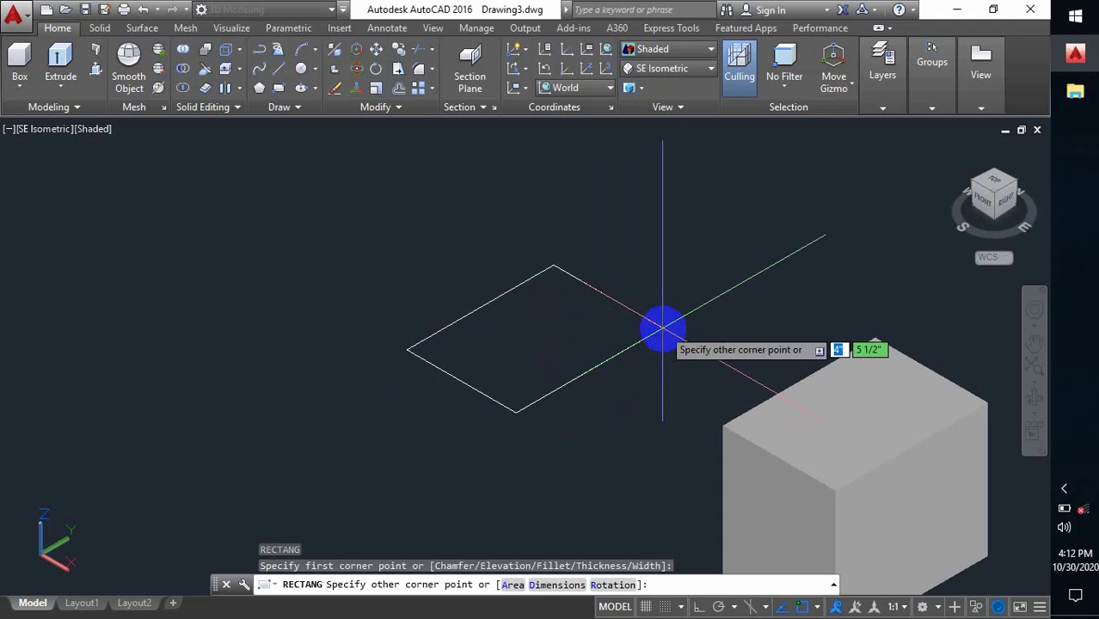
pyautogui.click(670, 331)
pyautogui.moveTo(622, 367); pyautogui.dragTo(612, 350, button='middle')
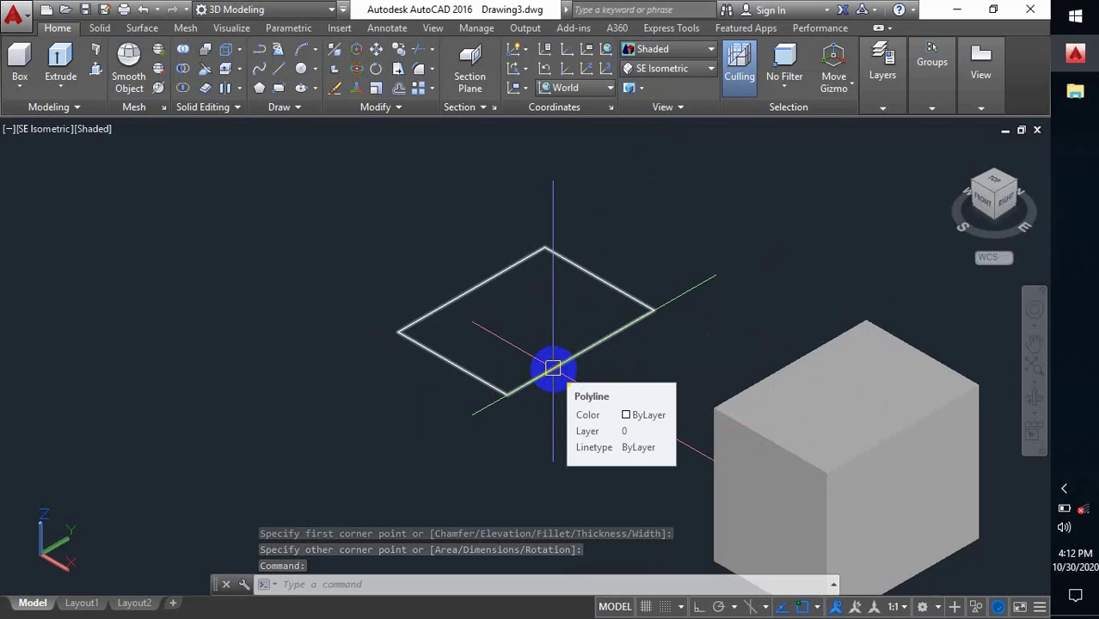
# Step: Extrude the rectangle upward into a solid with a freely picked height
pyautogui.click(792, 443)
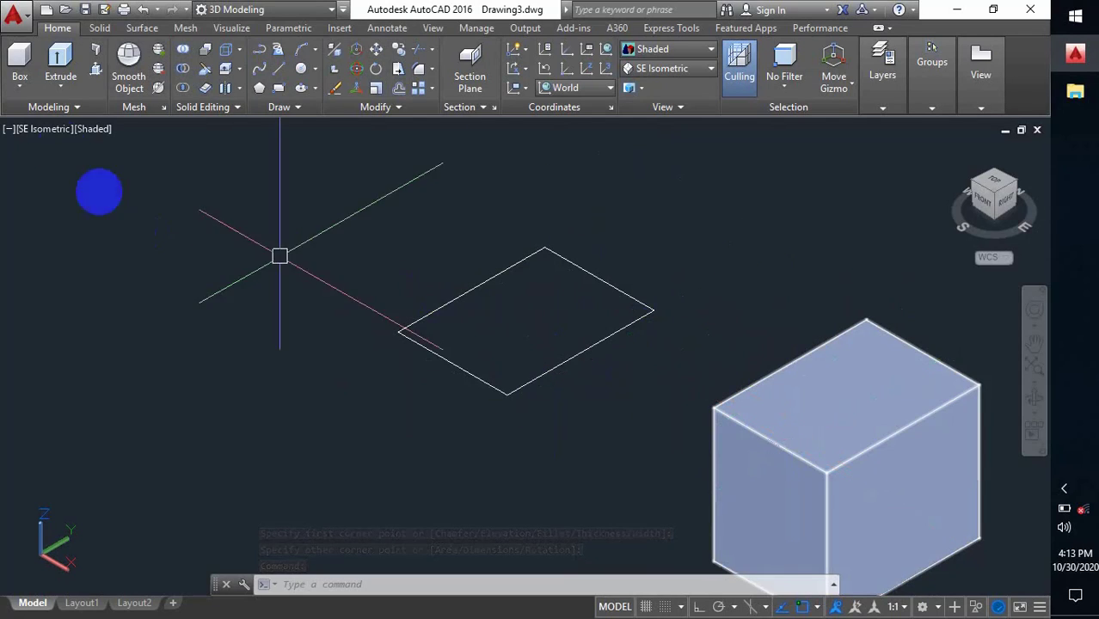
pyautogui.click(60, 62)
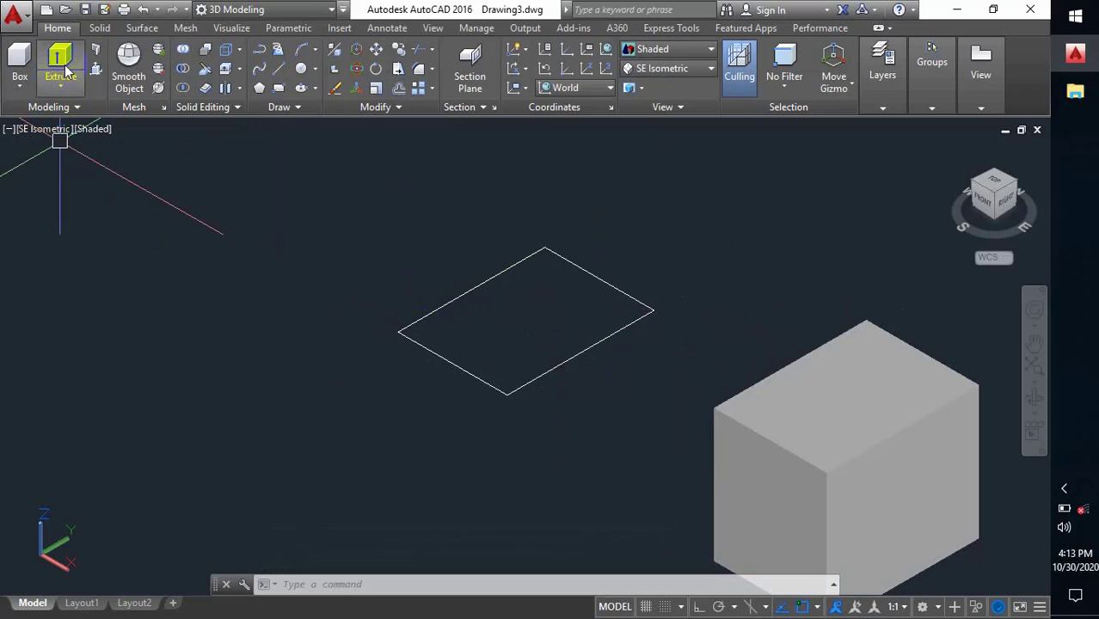
pyautogui.click(477, 380)
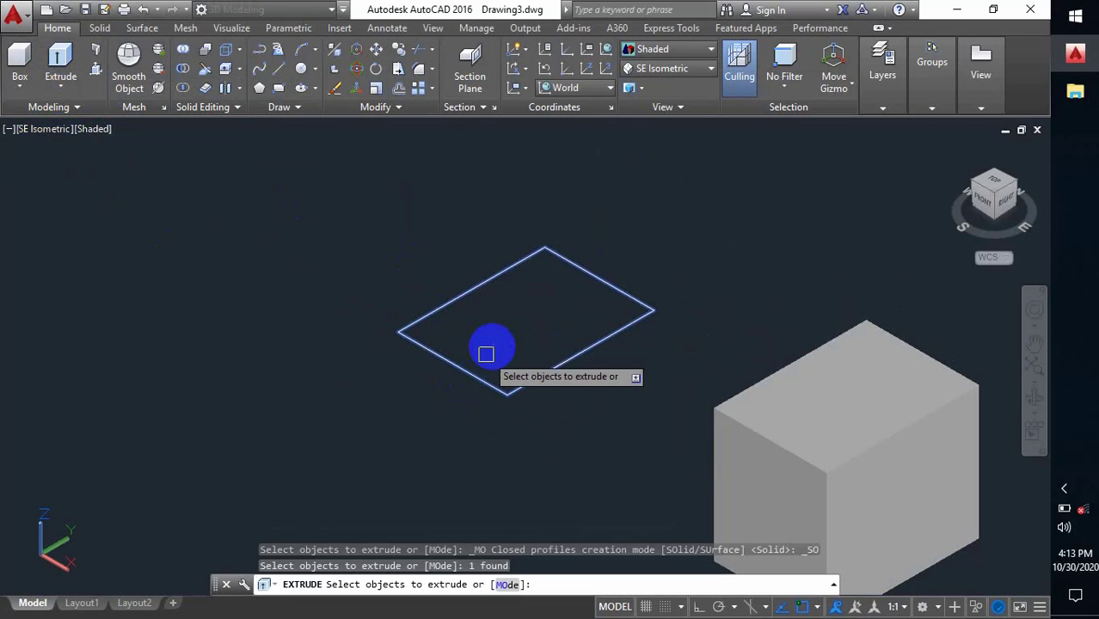
pyautogui.press('Return')
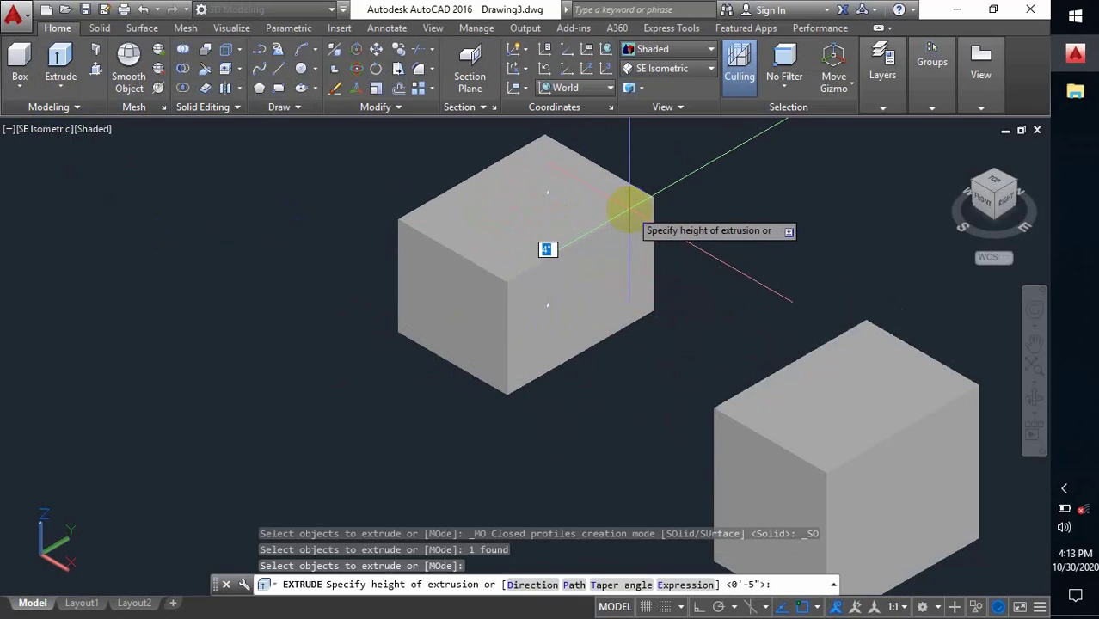
pyautogui.moveTo(548, 249)
pyautogui.mouseDown(button='middle')
pyautogui.moveTo(545, 302)
pyautogui.moveTo(544, 285)
pyautogui.mouseUp(button='middle')
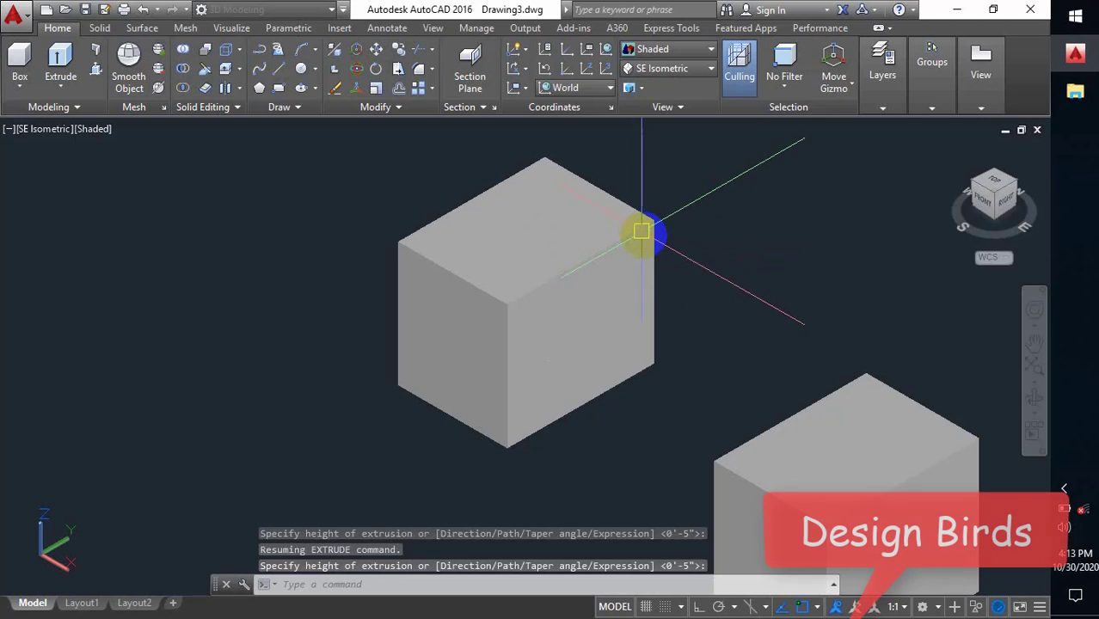
pyautogui.moveTo(658, 326); pyautogui.dragTo(583, 298, button='middle')
pyautogui.press('Return')
pyautogui.scroll(-2, 609, 379)
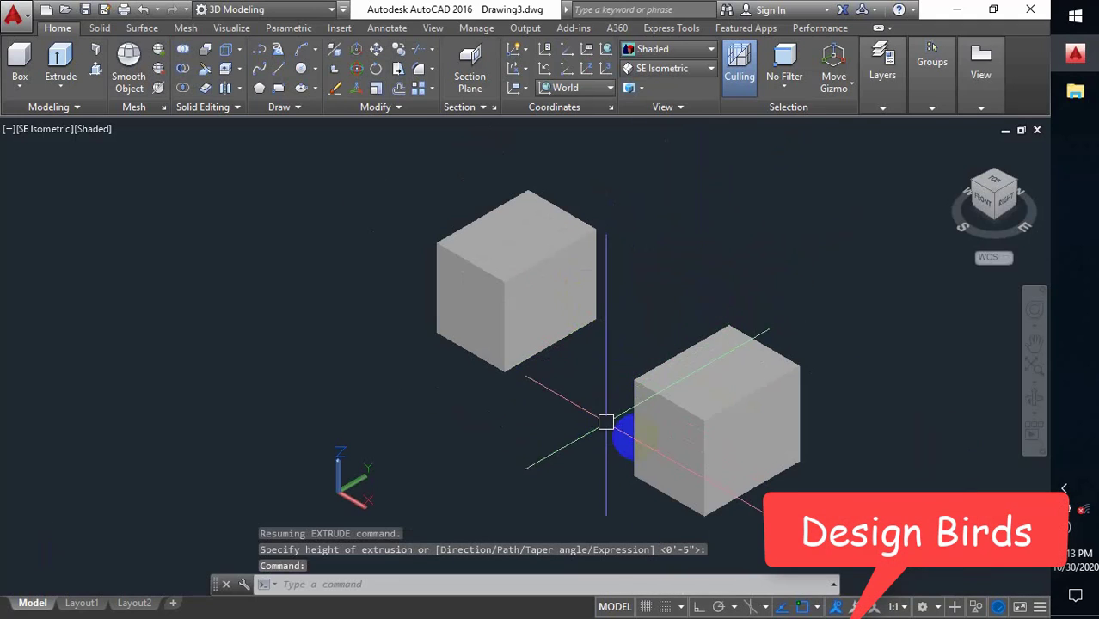
# Step: Orbit the two solids toward the front and set the visual style to 2D Wireframe
pyautogui.keyDown('shift'); pyautogui.moveTo(610, 426); pyautogui.dragTo(679, 403, button='middle'); pyautogui.keyUp('shift')
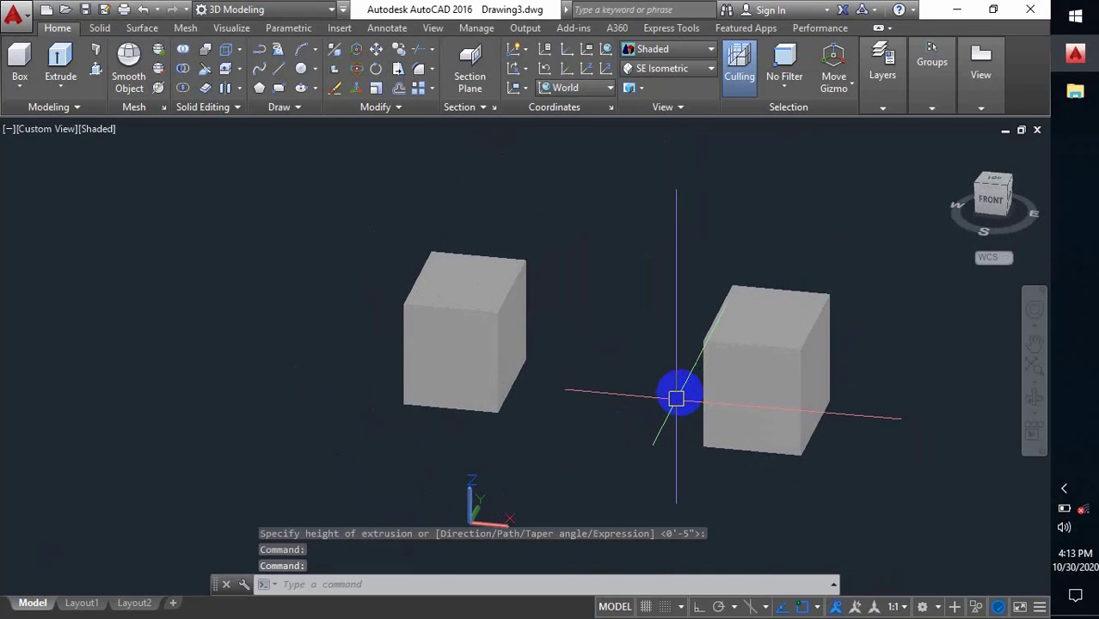
pyautogui.click(661, 50)
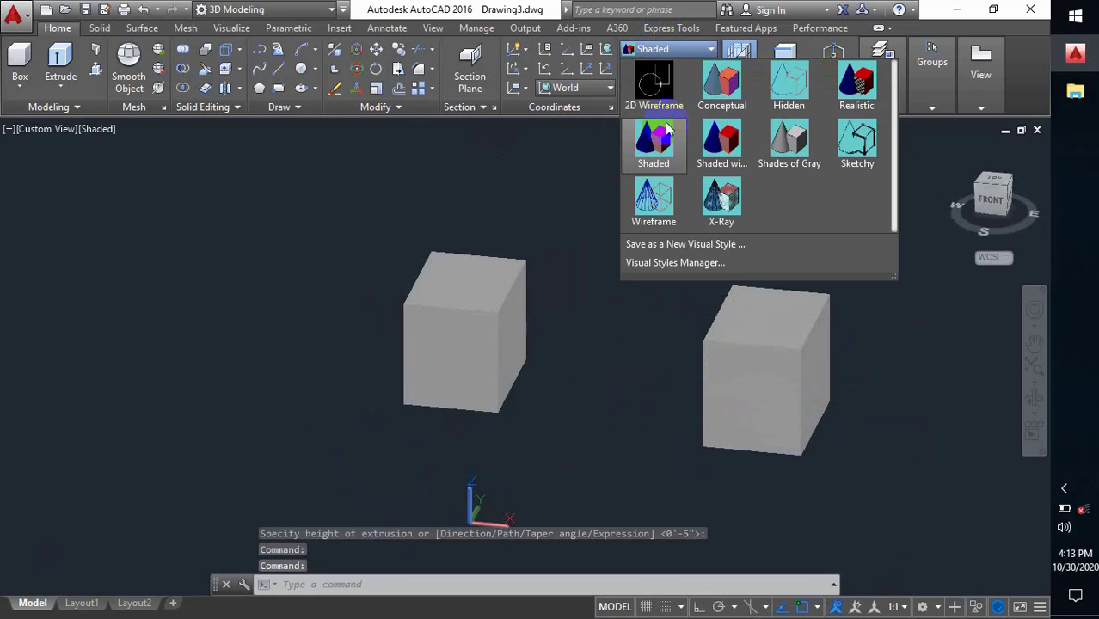
pyautogui.click(651, 102)
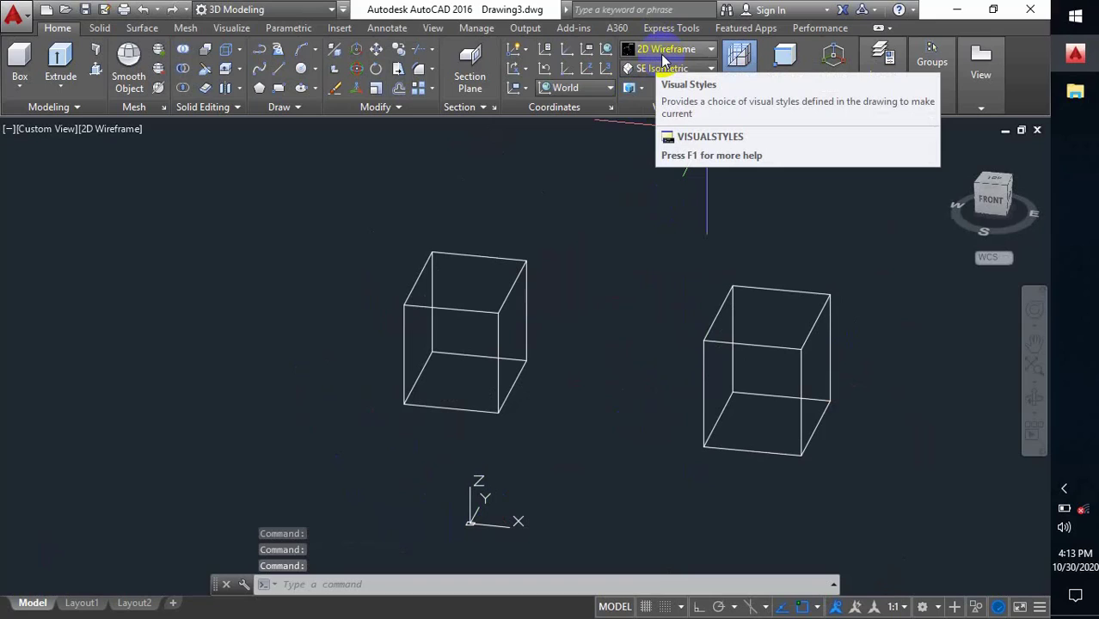
# Step: Draw another rectangle on the ground plane beside the extruded solid, on the side away from the first box
pyautogui.moveTo(574, 385); pyautogui.dragTo(456, 389, button='middle')
pyautogui.moveTo(543, 424); pyautogui.dragTo(480, 395, button='middle')
pyautogui.moveTo(286, 338); pyautogui.dragTo(518, 378, button='middle')
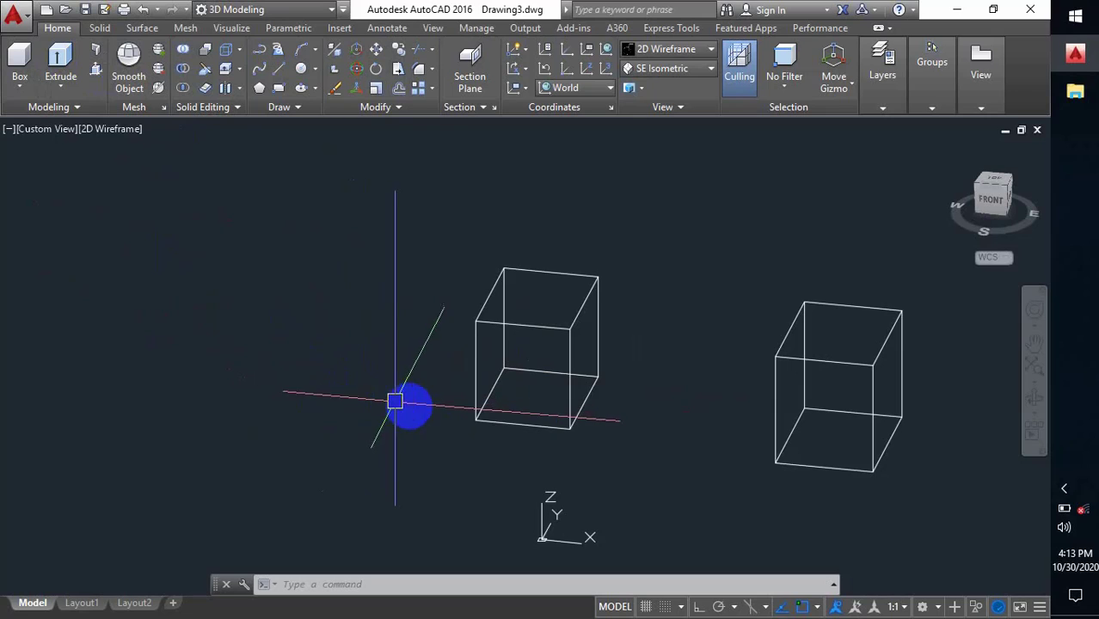
pyautogui.moveTo(395, 401); pyautogui.dragTo(422, 397, button='middle')
pyautogui.press('Return')
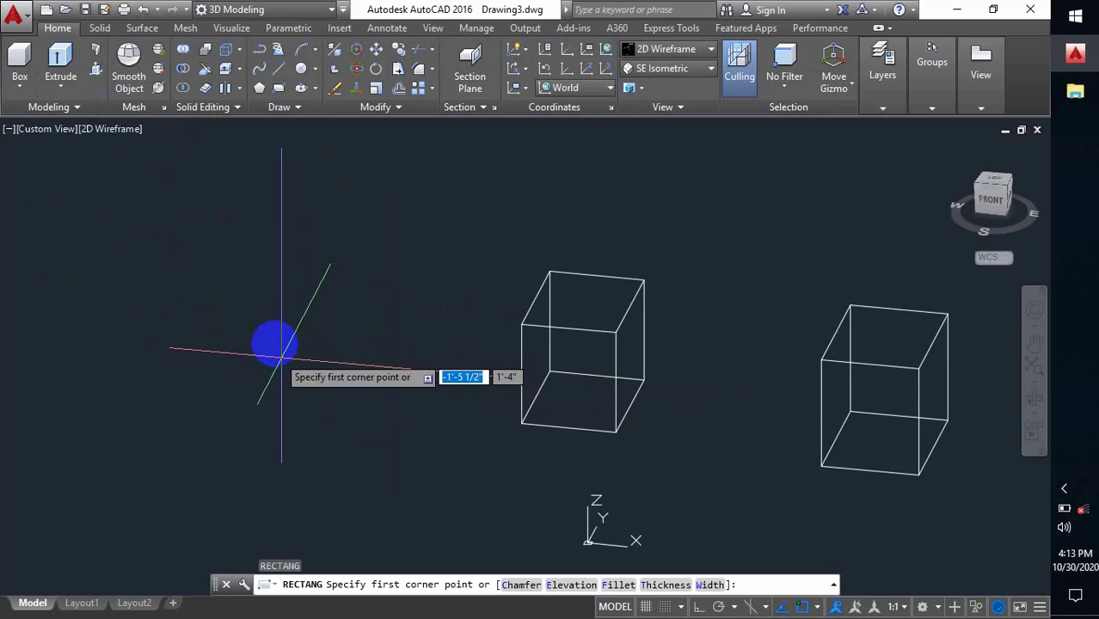
pyautogui.click(272, 331)
pyautogui.click(404, 419)
pyautogui.moveTo(351, 424); pyautogui.dragTo(444, 417, button='middle')
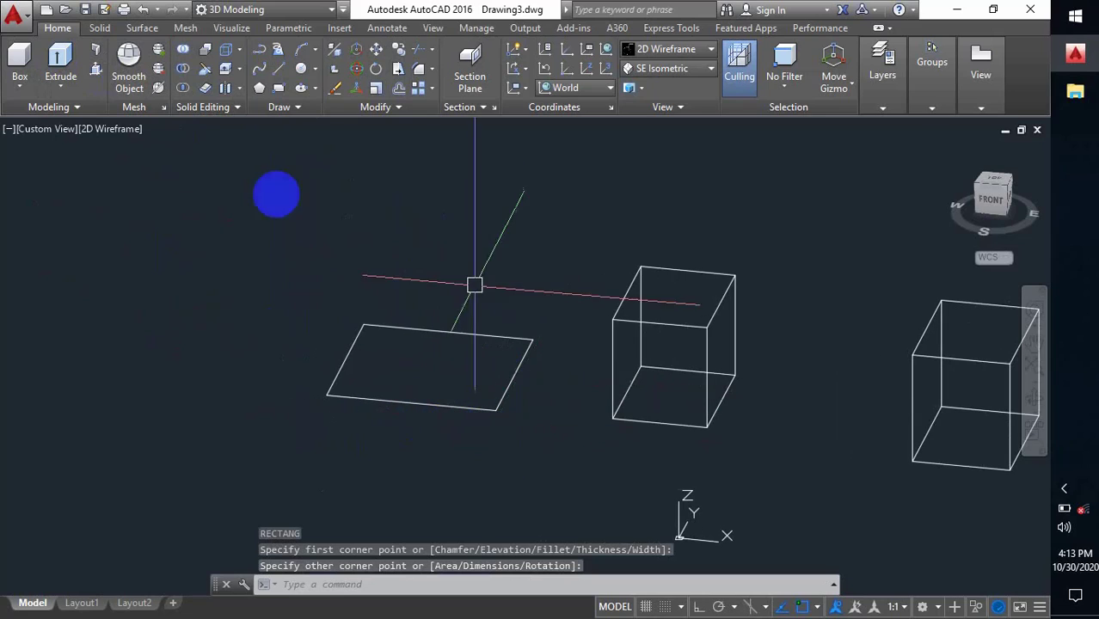
# Step: Presspull the new rectangle upward into a solid with a freely picked height
pyautogui.click(95, 70)
pyautogui.click(422, 404)
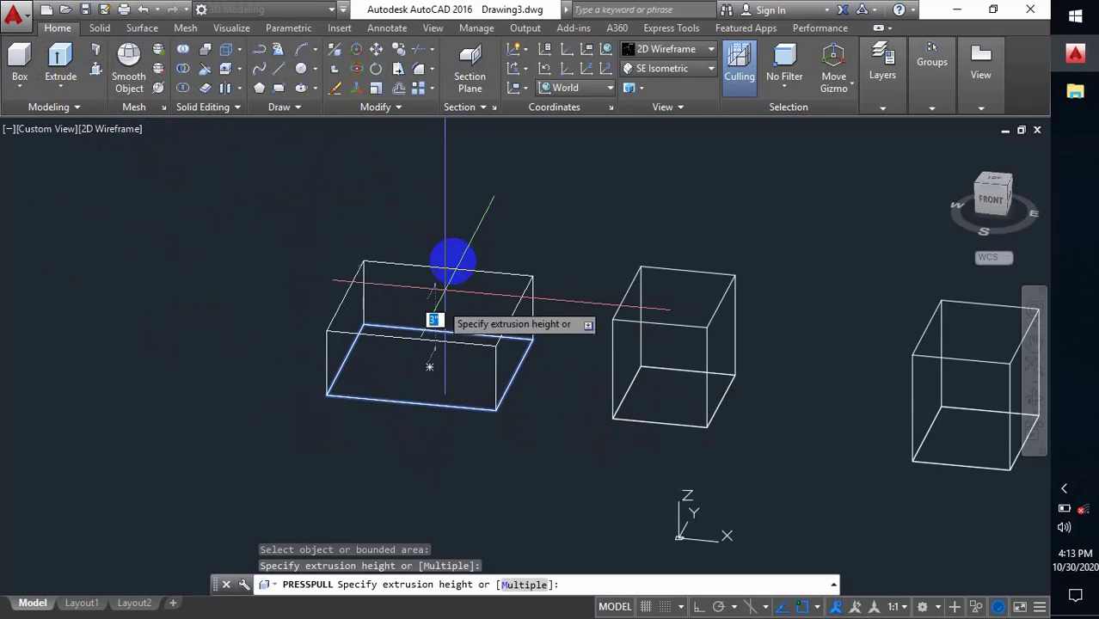
pyautogui.click(460, 282)
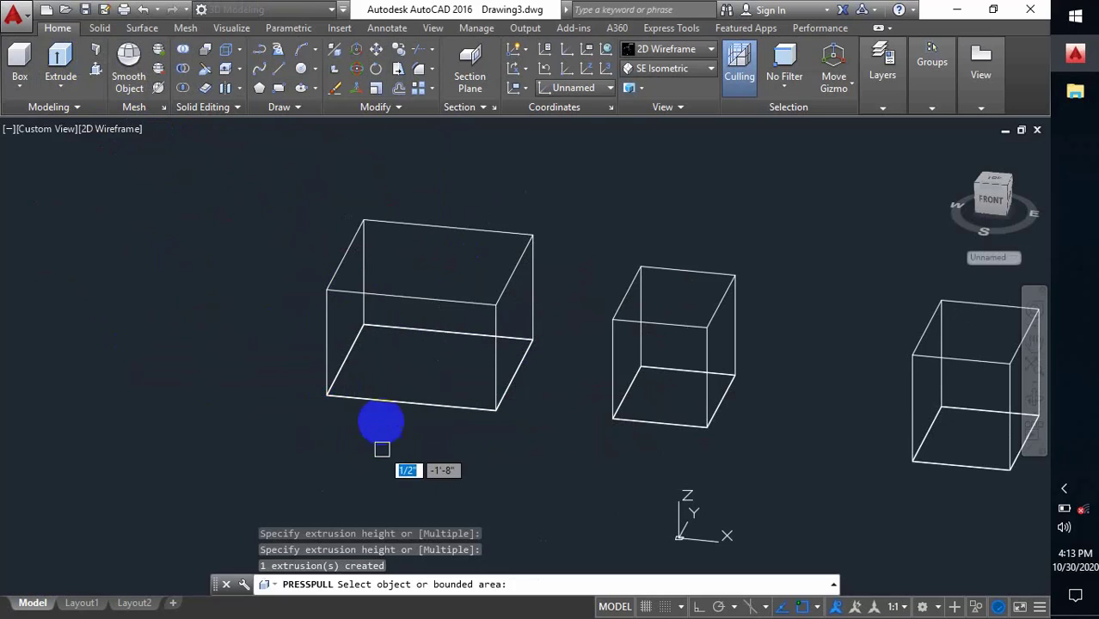
pyautogui.press('Return')
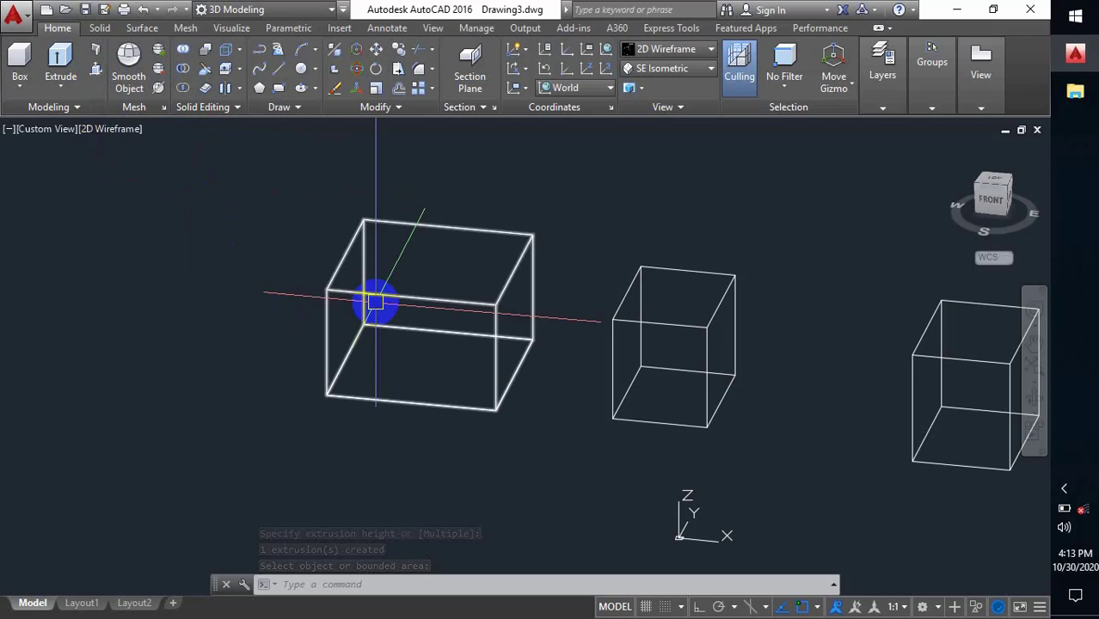
pyautogui.moveTo(418, 287); pyautogui.dragTo(503, 290, button='middle')
pyautogui.scroll(-4, 507, 319)
pyautogui.scroll(2, 551, 327)
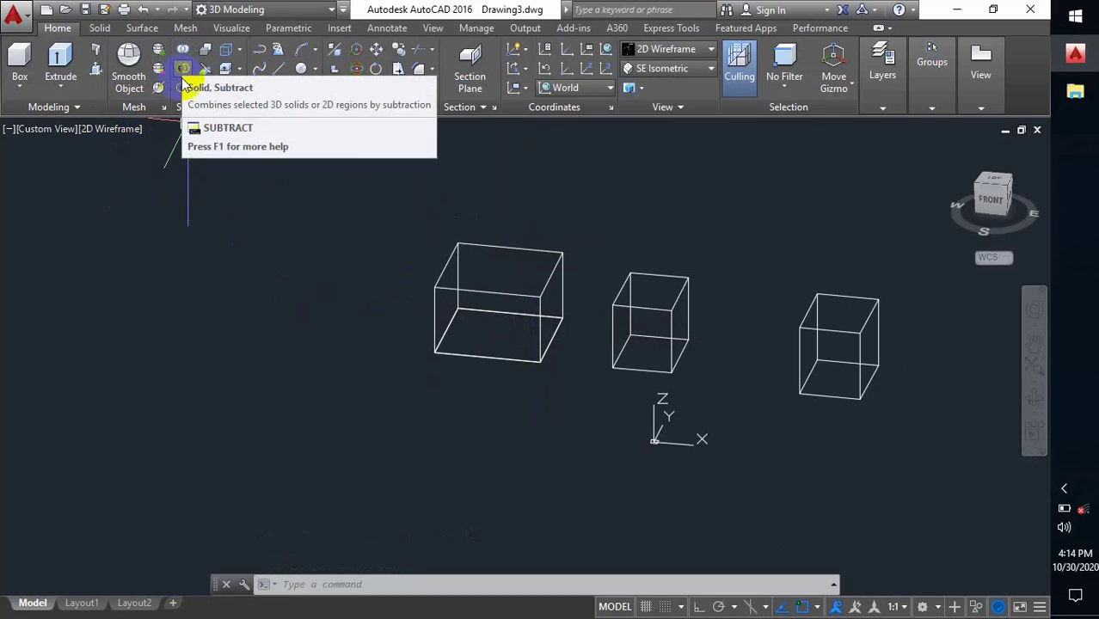
# Step: Move the middle box so its lower front corner meets the nearest lower front corner of the larger box
pyautogui.moveTo(446, 400); pyautogui.dragTo(417, 394, button='middle')
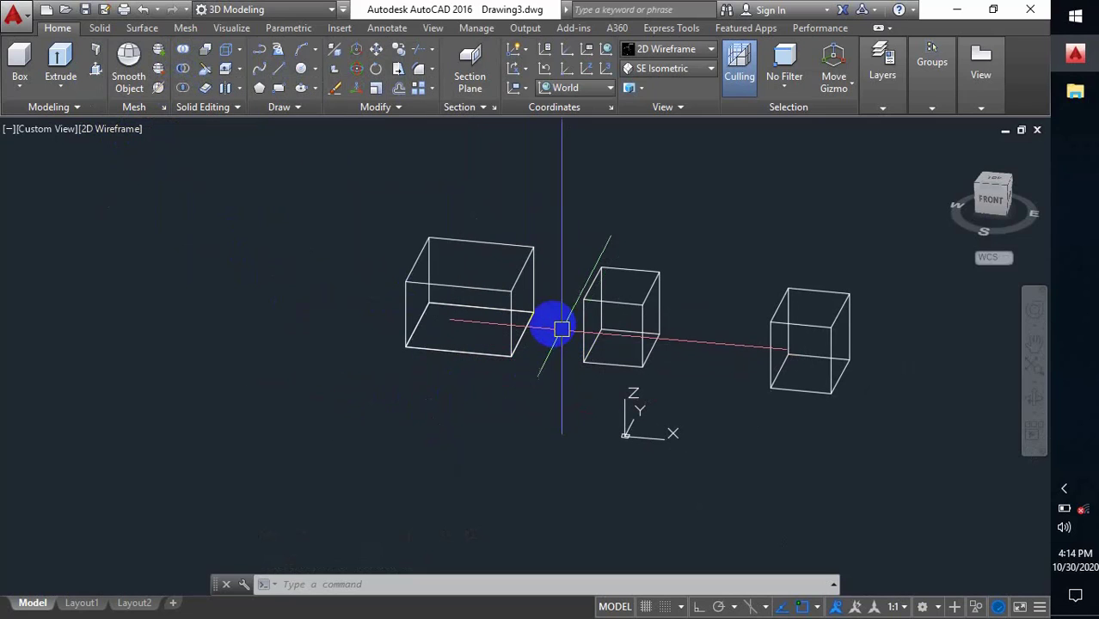
pyautogui.scroll(1, 540, 310)
pyautogui.moveTo(547, 313); pyautogui.dragTo(532, 340, button='middle')
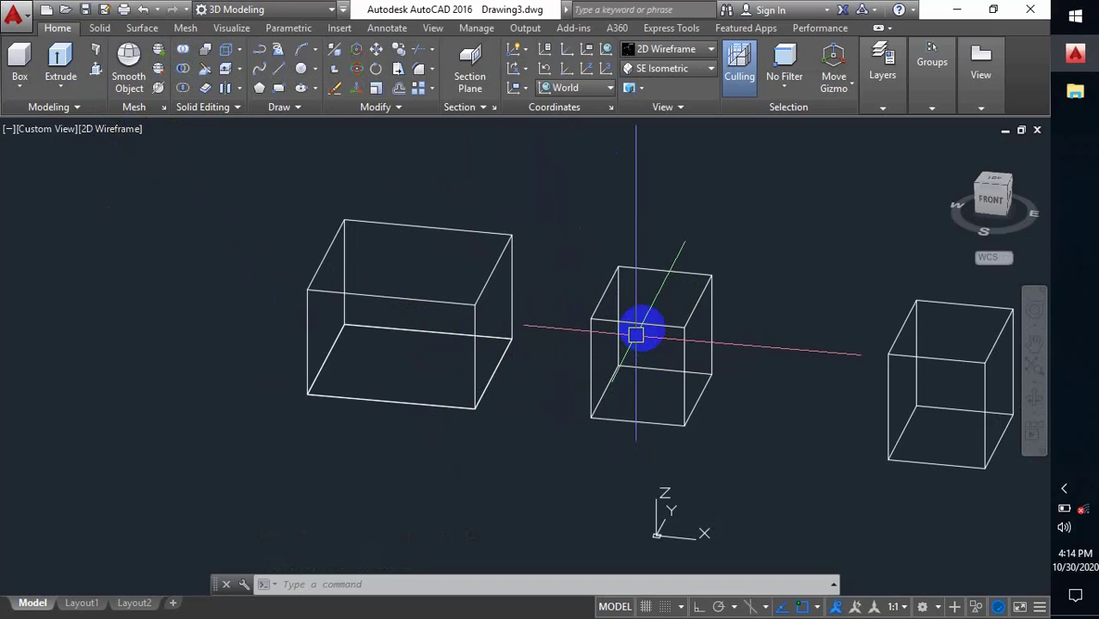
pyautogui.click(664, 46)
pyautogui.click(666, 46)
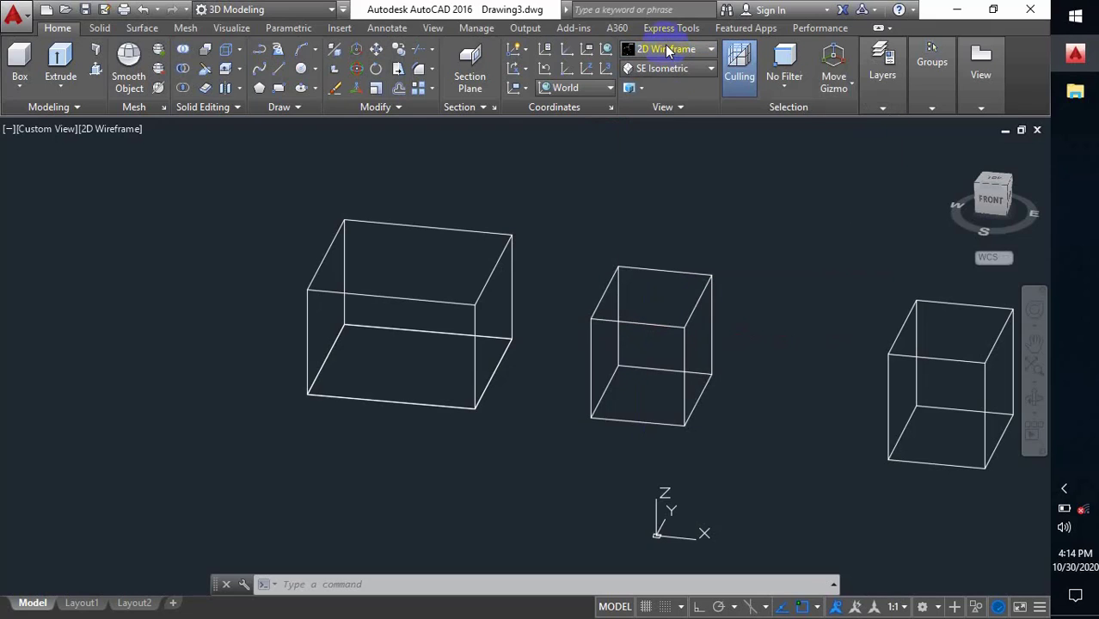
pyautogui.click(632, 326)
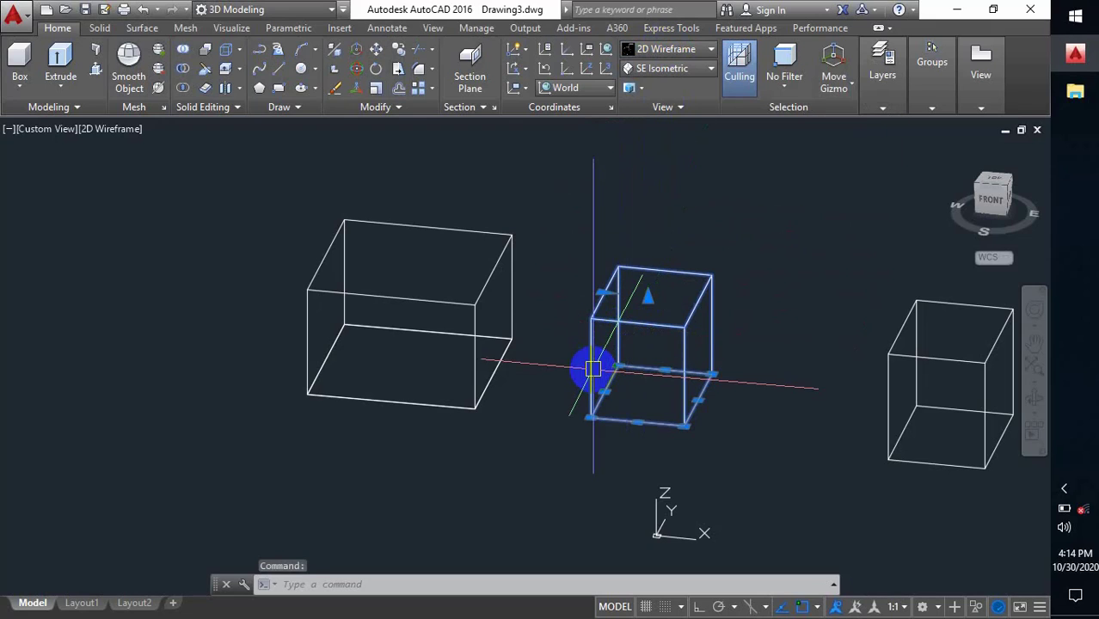
pyautogui.write('m')
pyautogui.press('Return')
pyautogui.click(592, 413)
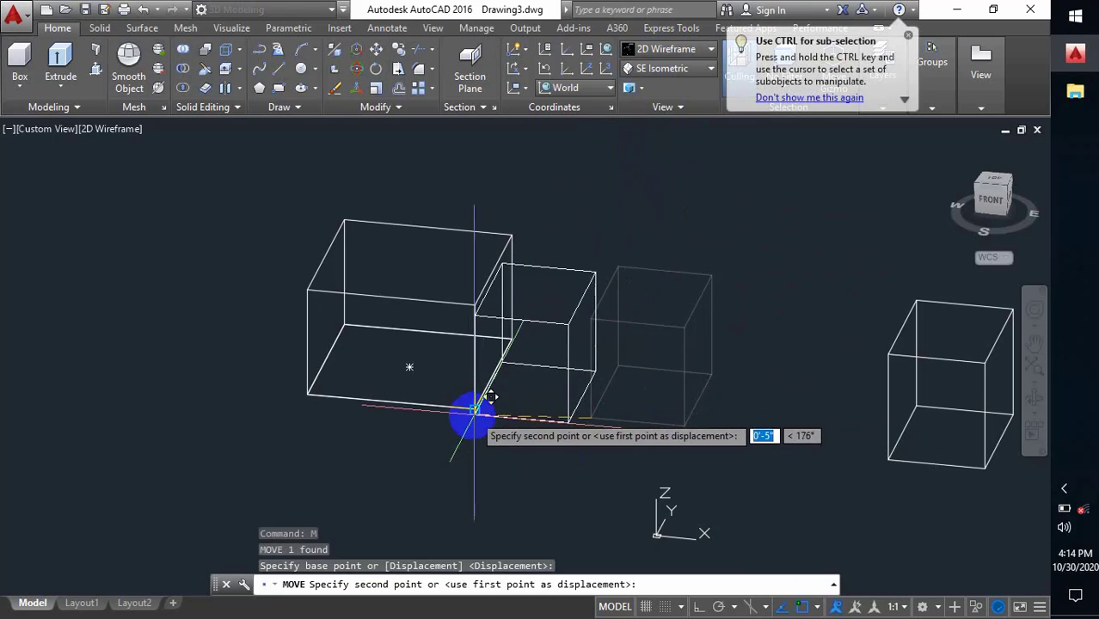
pyautogui.click(474, 411)
# Step: Copy the two adjoining boxes twice, placing both copies in a row on the side away from the separate third box
pyautogui.moveTo(499, 385); pyautogui.dragTo(520, 375, button='middle')
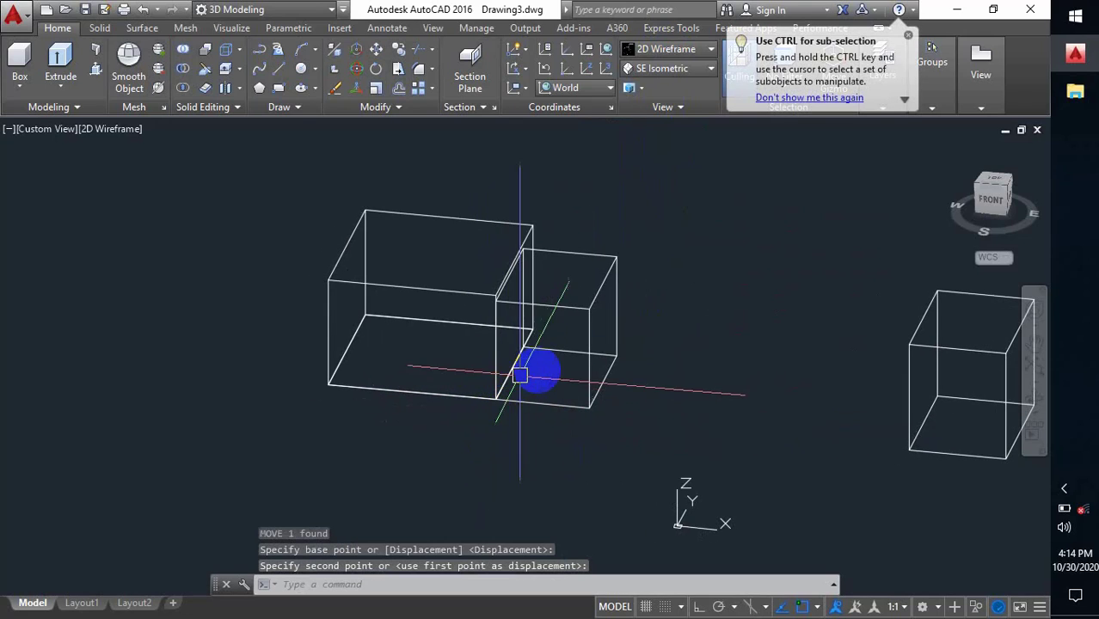
pyautogui.scroll(-2, 492, 311)
pyautogui.moveTo(521, 324); pyautogui.dragTo(640, 300, button='middle')
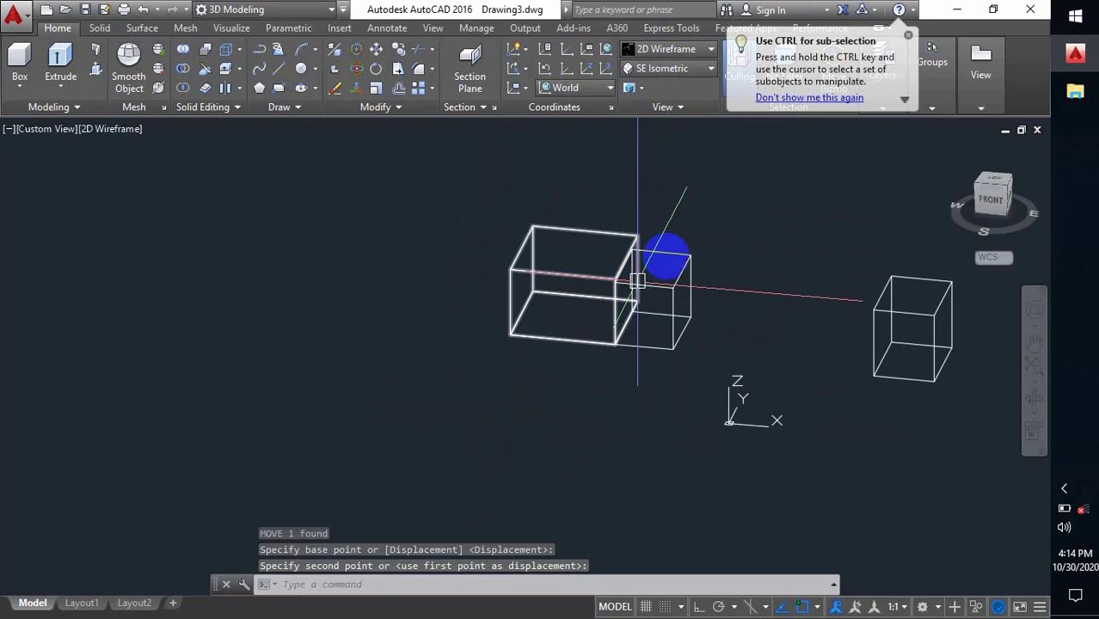
pyautogui.click(699, 206)
pyautogui.click(503, 319)
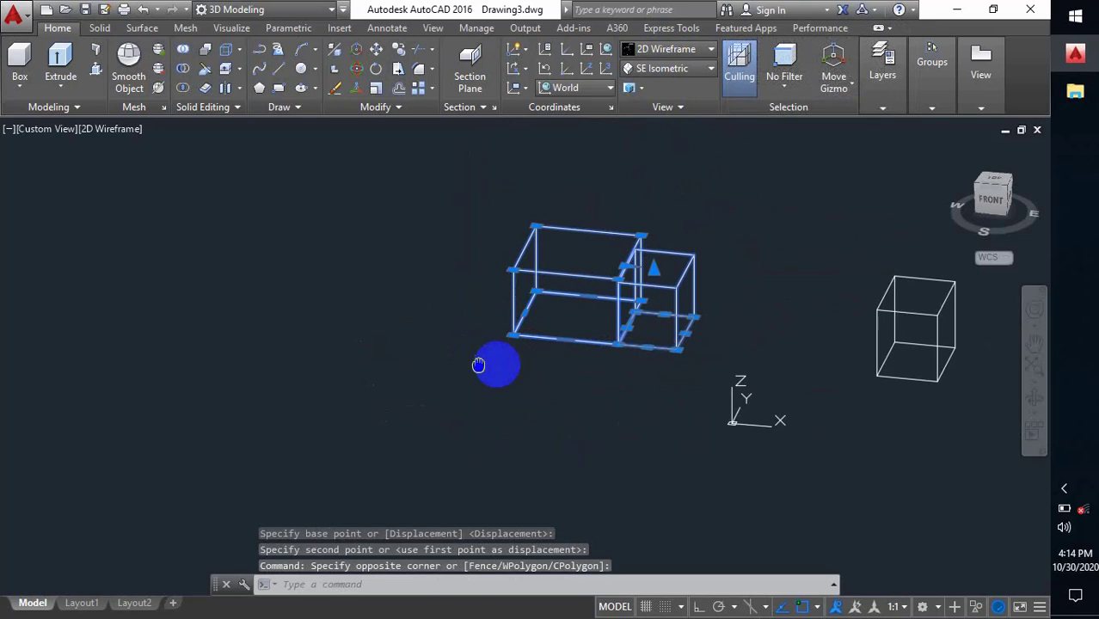
pyautogui.moveTo(478, 348); pyautogui.dragTo(507, 366, button='middle')
pyautogui.write('co')
pyautogui.press('Return')
pyautogui.click(632, 411)
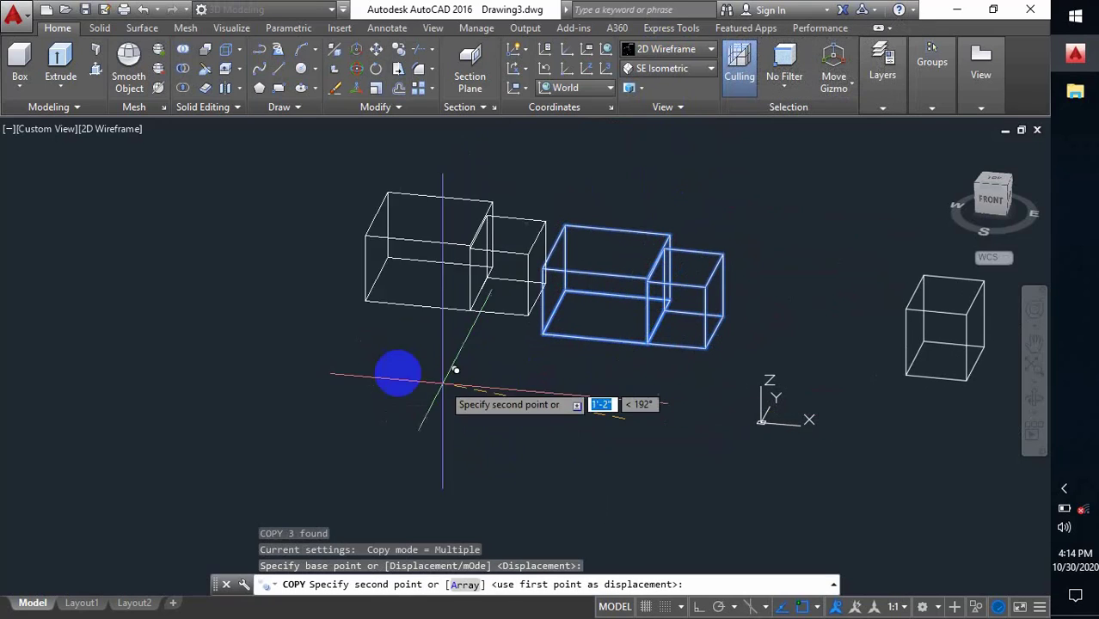
pyautogui.click(400, 377)
pyautogui.moveTo(347, 383); pyautogui.dragTo(404, 434, button='middle')
pyautogui.click(353, 408)
pyautogui.press('Escape')
# Step: Union the original pair of adjoining boxes into a single solid
pyautogui.scroll(2, 689, 380)
pyautogui.moveTo(707, 380); pyautogui.dragTo(634, 394, button='middle')
pyautogui.scroll(-2, 633, 395)
pyautogui.scroll(2, 655, 376)
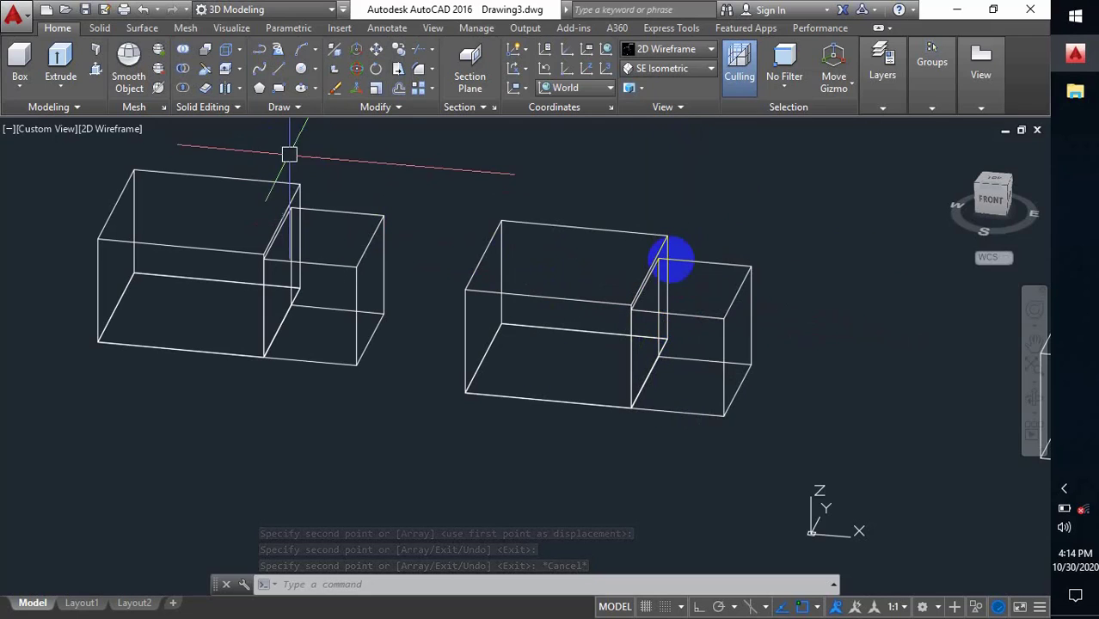
pyautogui.click(753, 203)
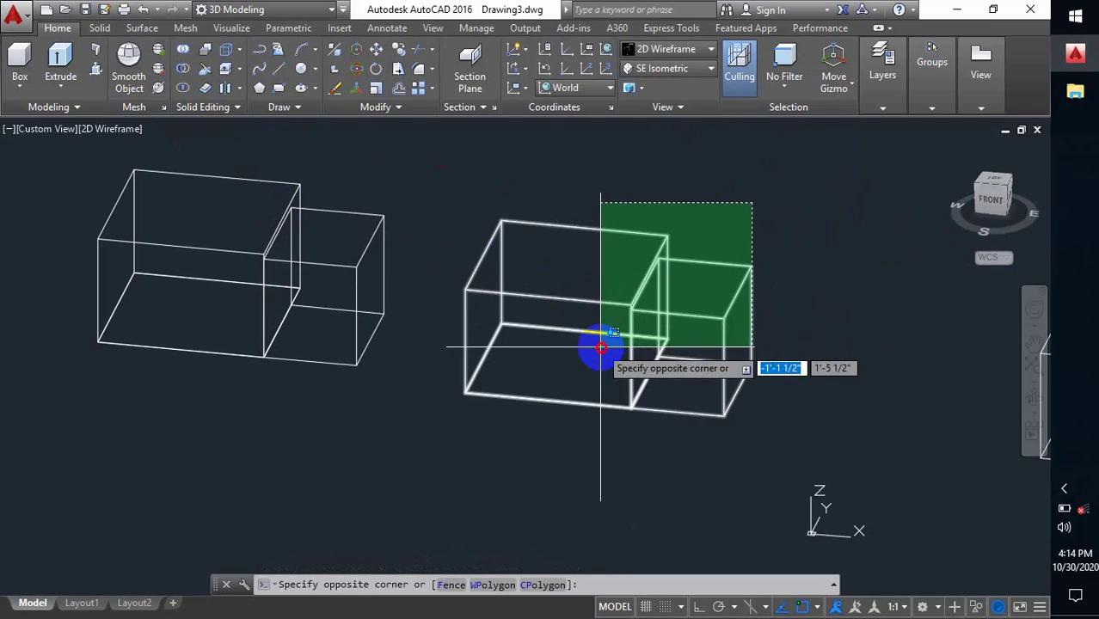
pyautogui.click(600, 348)
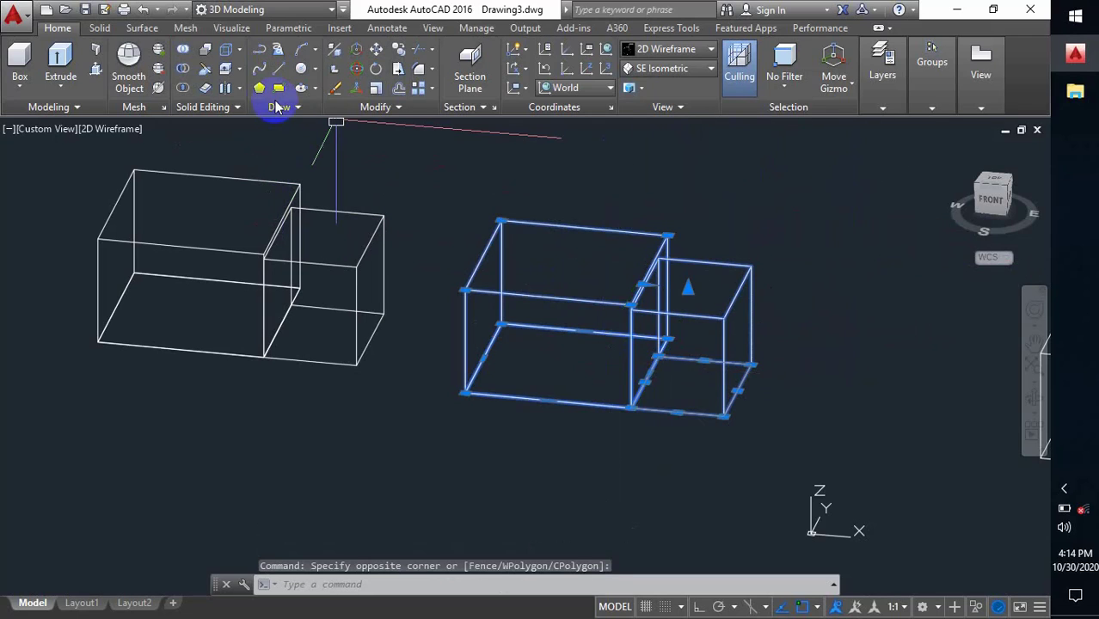
pyautogui.click(183, 51)
pyautogui.click(861, 351)
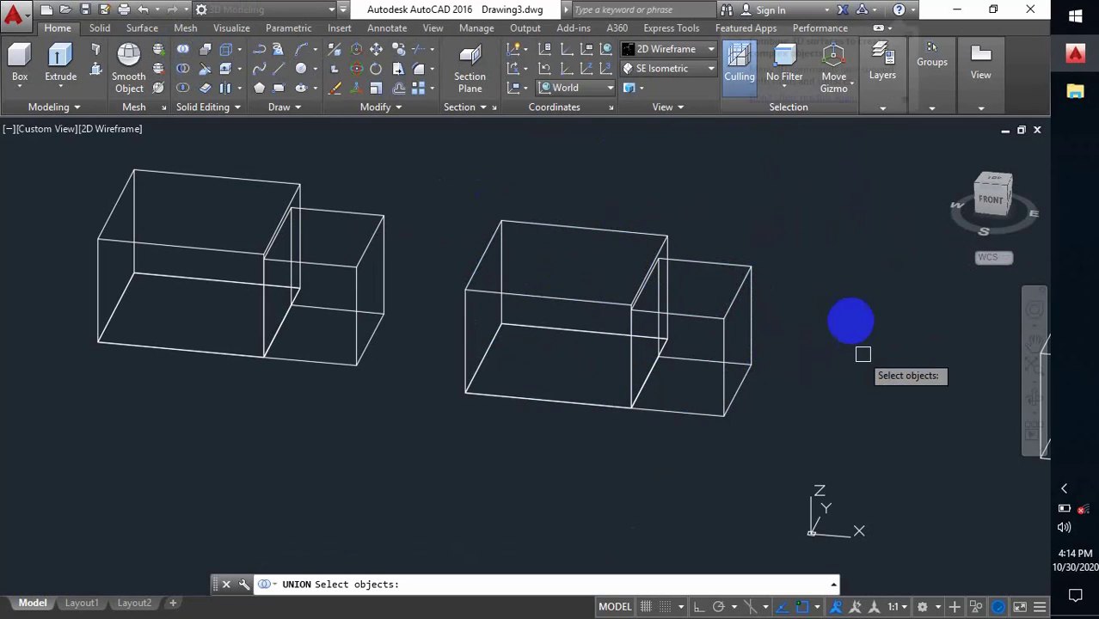
pyautogui.click(584, 376)
pyautogui.press('Return')
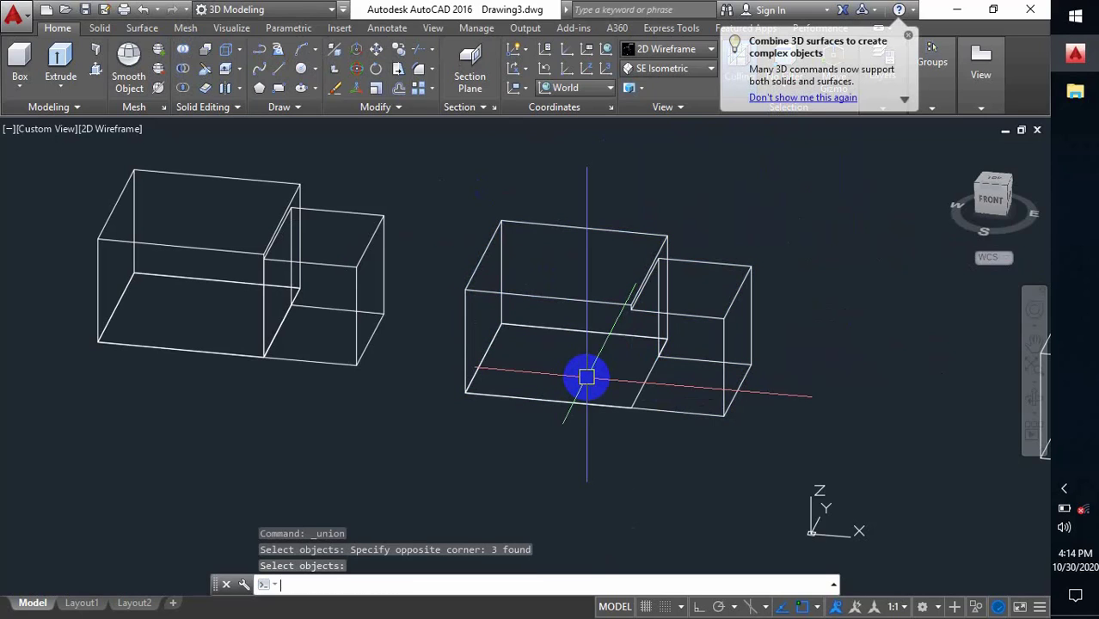
pyautogui.moveTo(681, 336); pyautogui.dragTo(673, 363, button='middle')
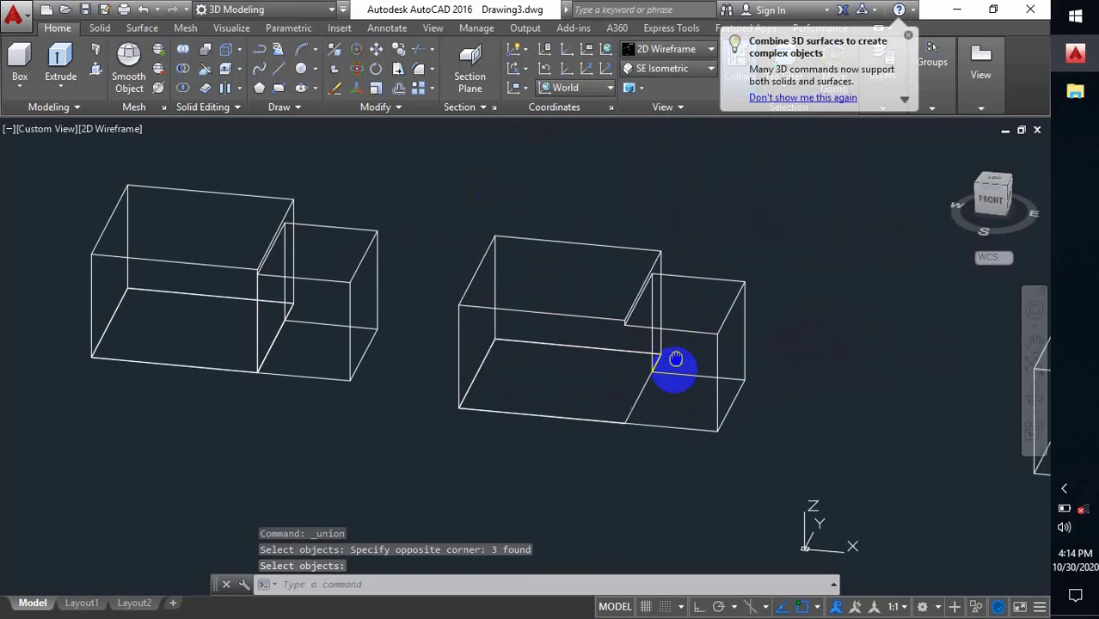
# Step: Set the visual style to Shaded and compare the united solid with a copied pair by selecting them
pyautogui.click(674, 49)
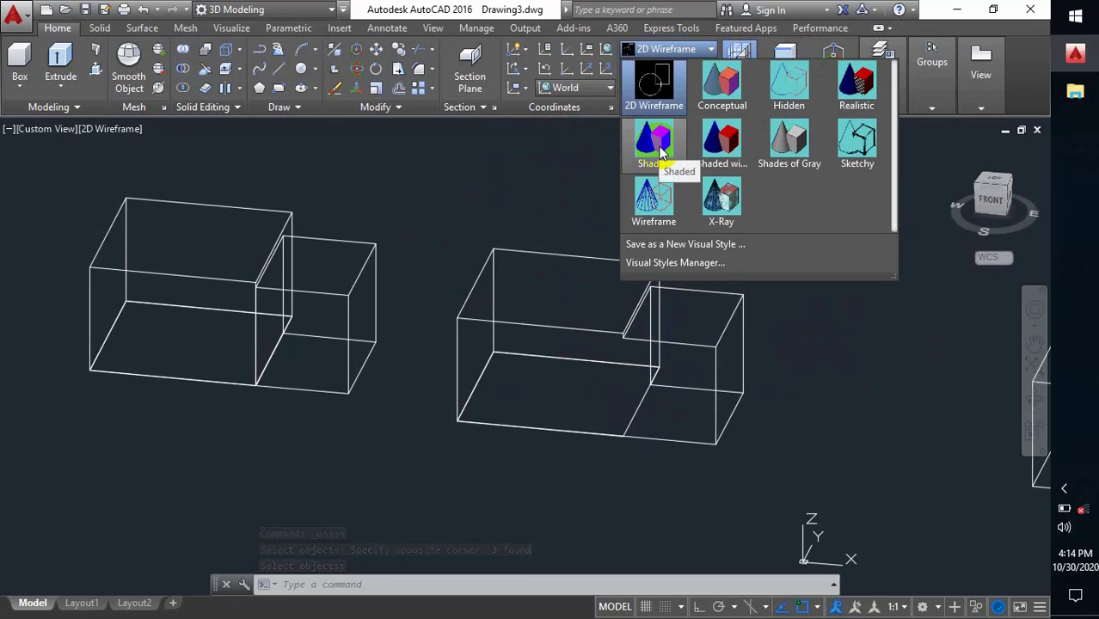
pyautogui.click(654, 142)
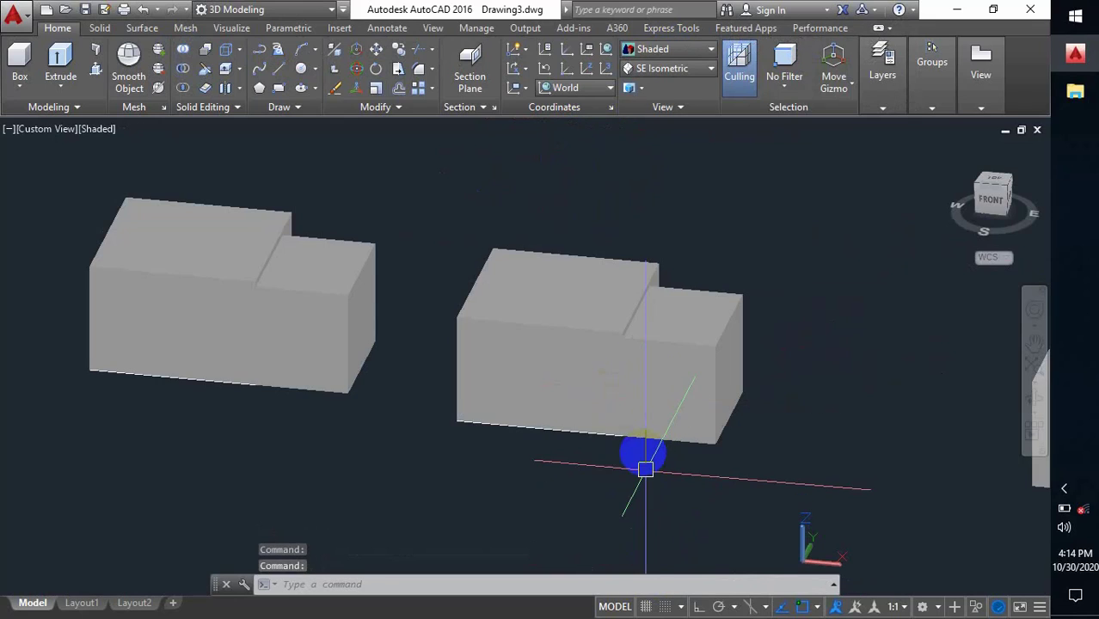
pyautogui.click(622, 321)
pyautogui.moveTo(552, 381); pyautogui.dragTo(662, 373, button='middle')
pyautogui.press('Escape')
pyautogui.click(430, 323)
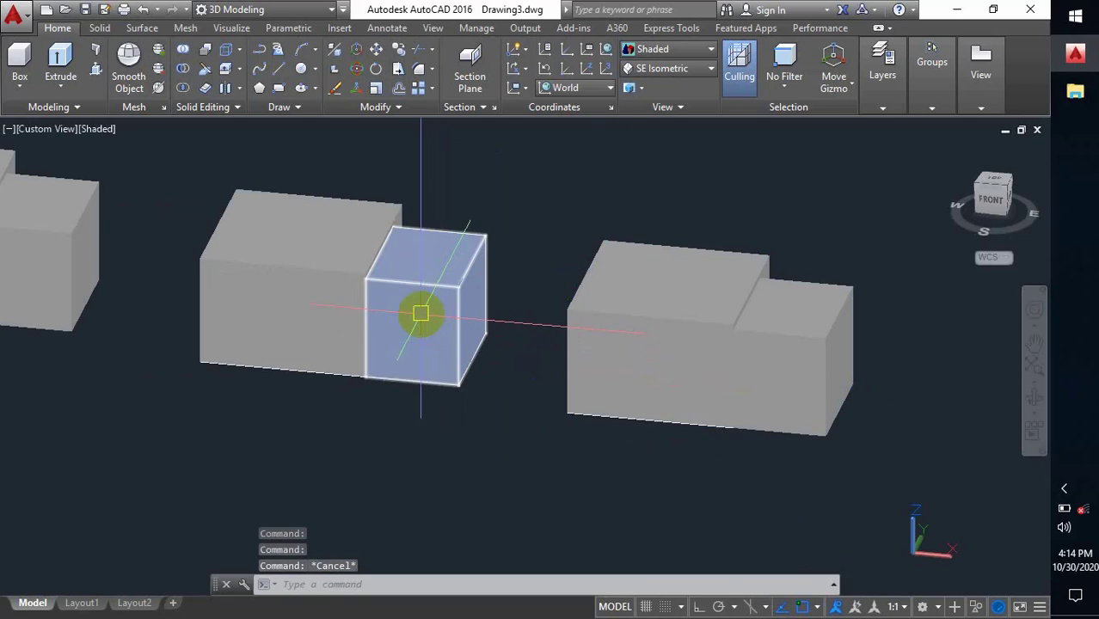
pyautogui.click(314, 320)
pyautogui.moveTo(436, 348); pyautogui.dragTo(605, 353, button='middle')
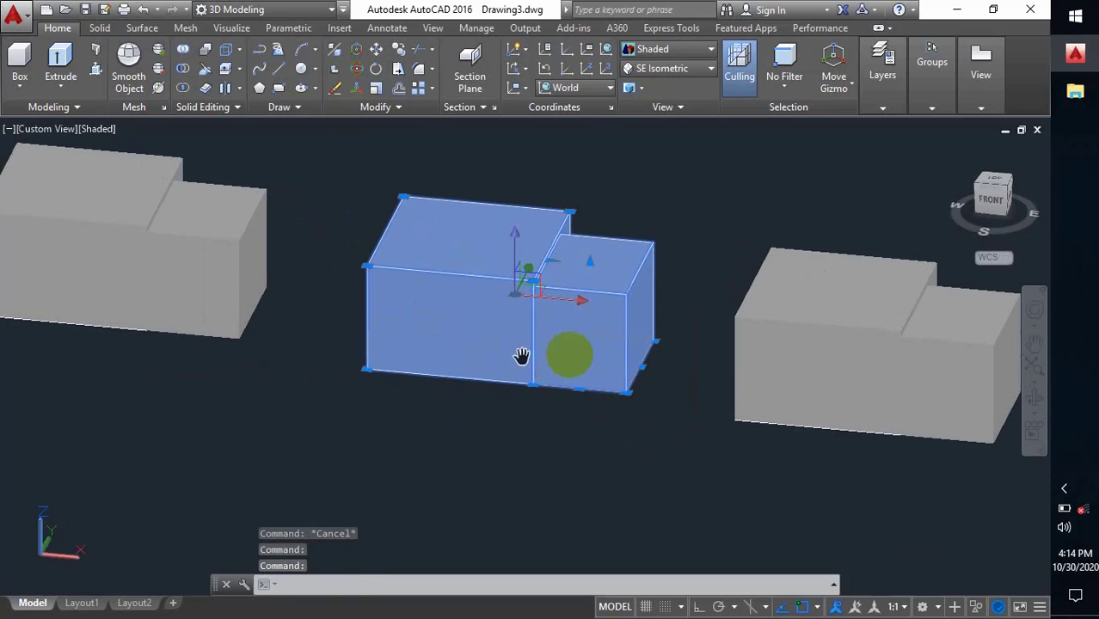
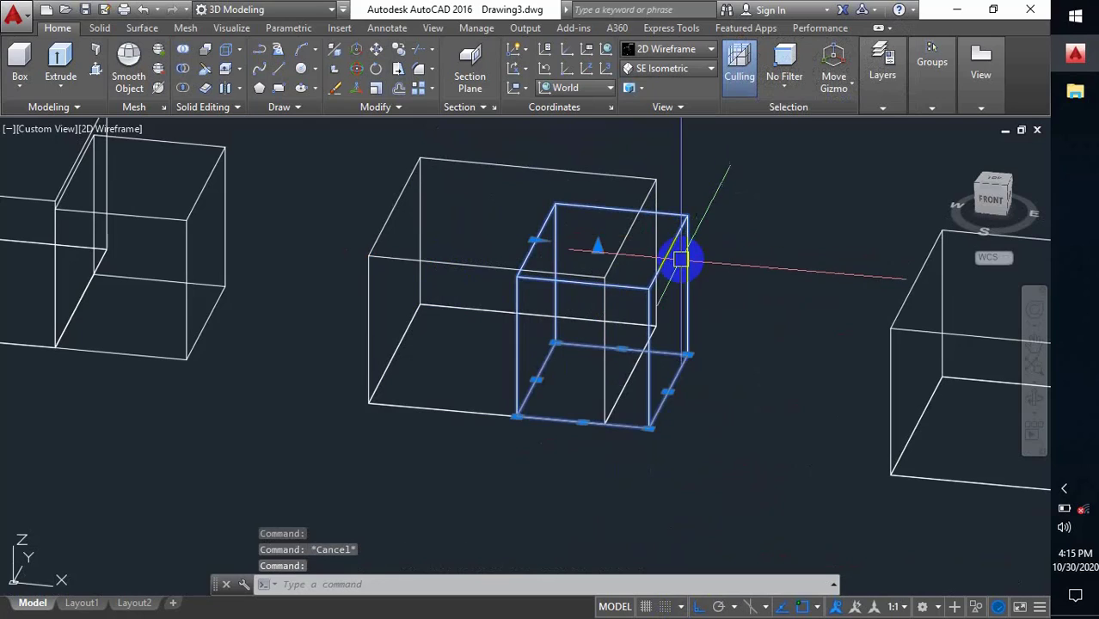
# Step: Subtract the smaller overlapping box from the larger box in the middle pair
pyautogui.press('Escape')
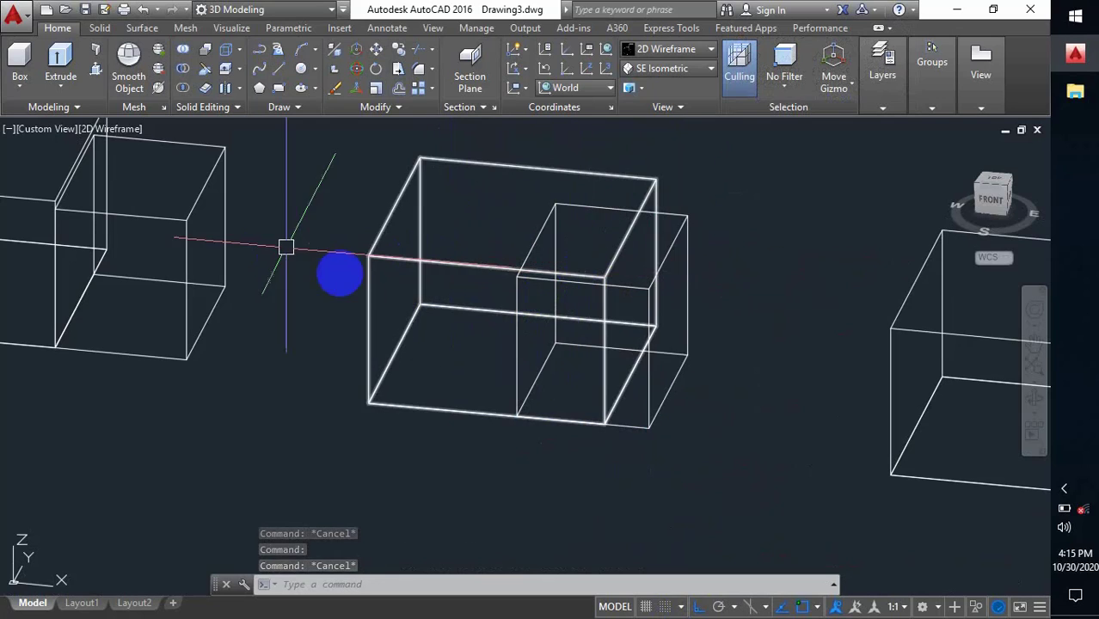
pyautogui.moveTo(428, 278); pyautogui.dragTo(479, 292, button='middle')
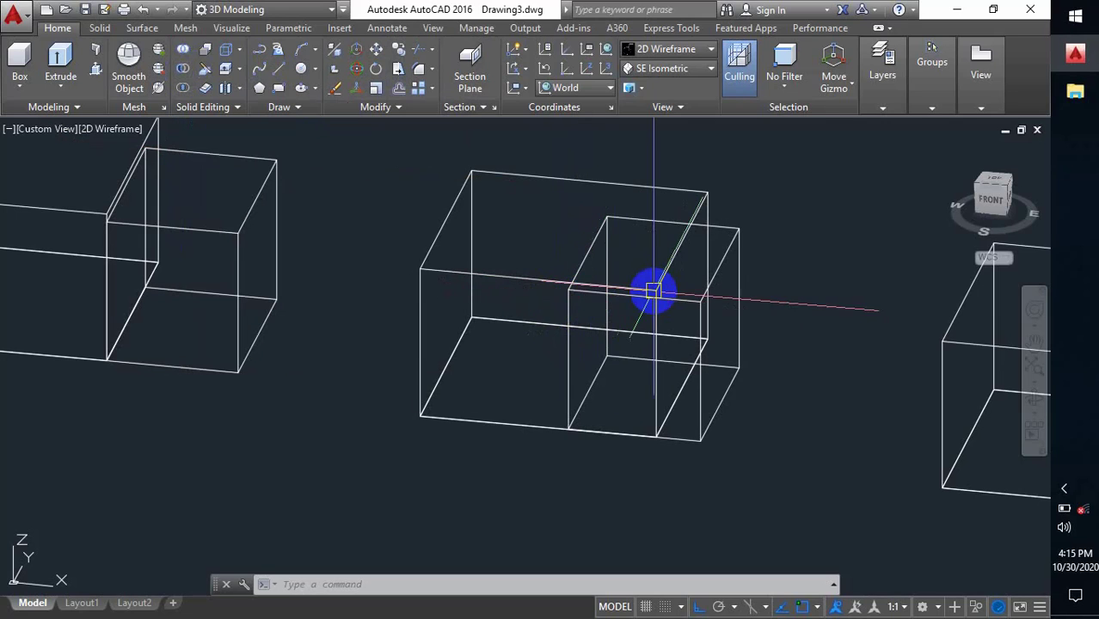
pyautogui.scroll(-2, 639, 301)
pyautogui.moveTo(633, 311); pyautogui.dragTo(593, 314, button='middle')
pyautogui.scroll(2, 622, 283)
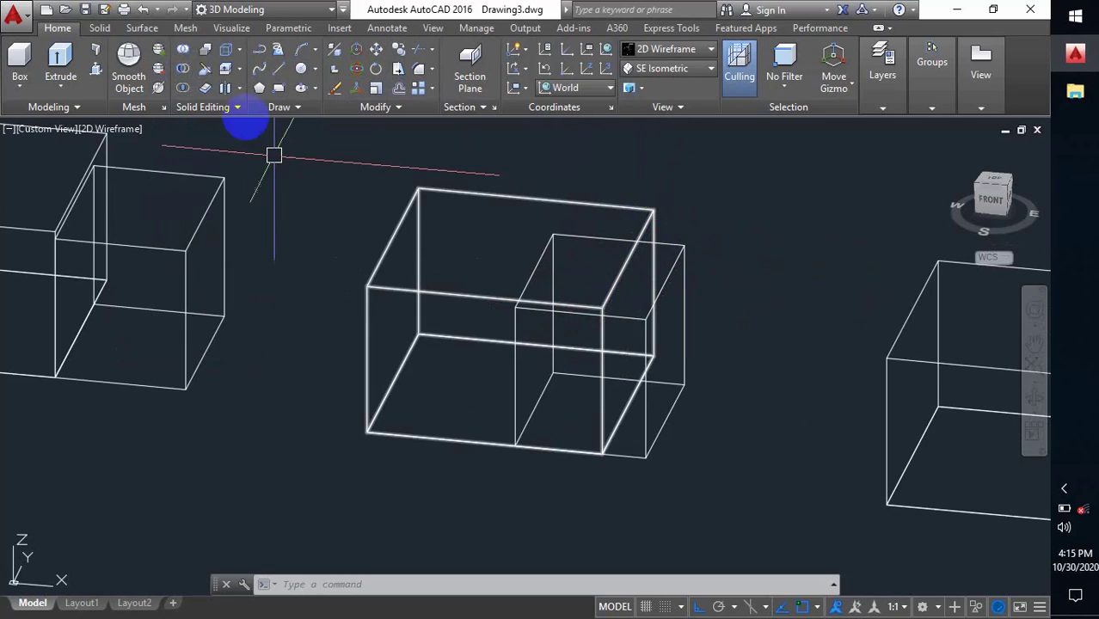
pyautogui.click(189, 67)
pyautogui.click(494, 197)
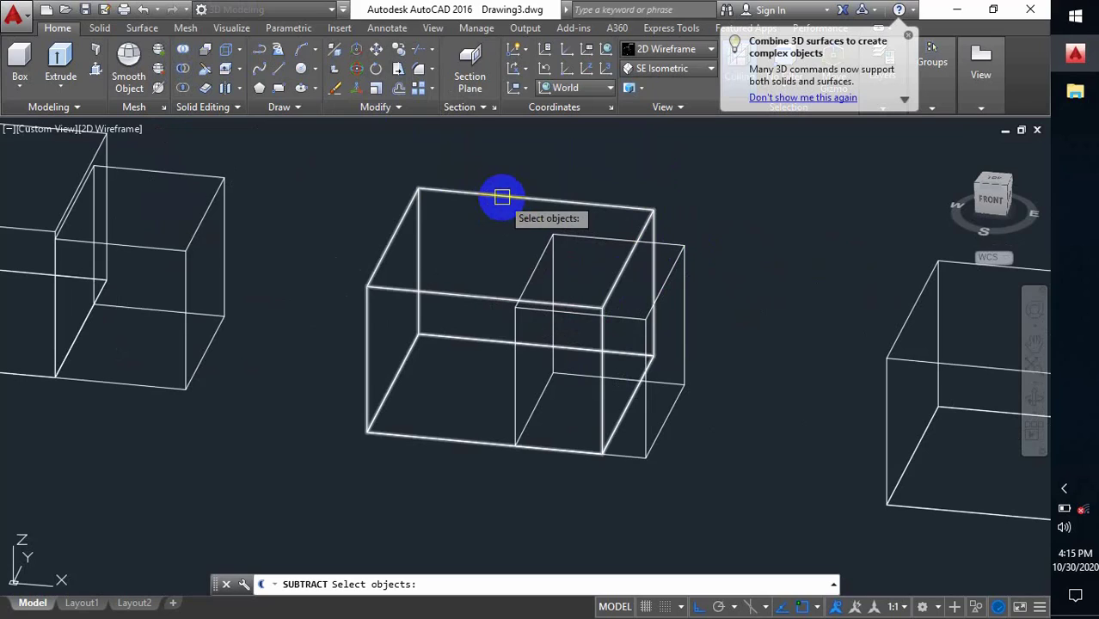
pyautogui.click(503, 197)
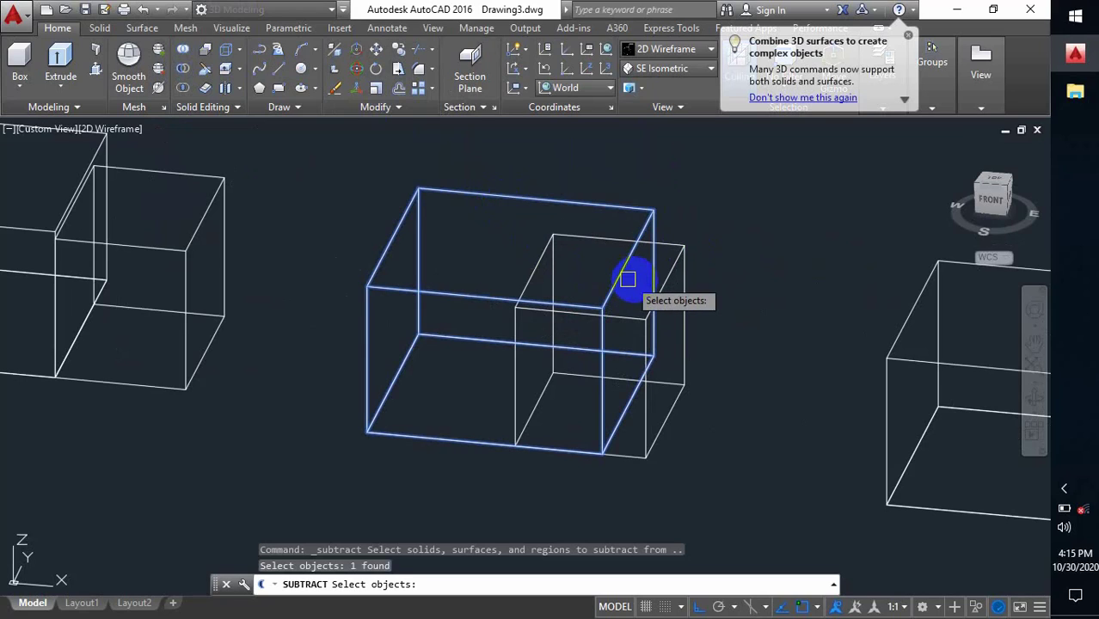
pyautogui.press('Return')
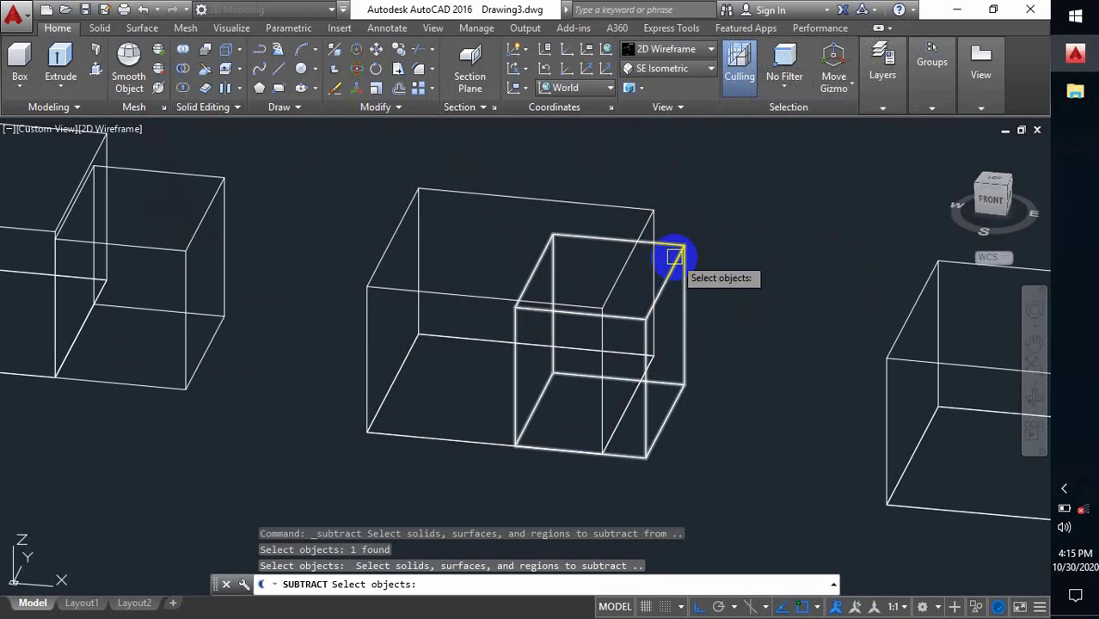
pyautogui.click(669, 262)
pyautogui.press('Return')
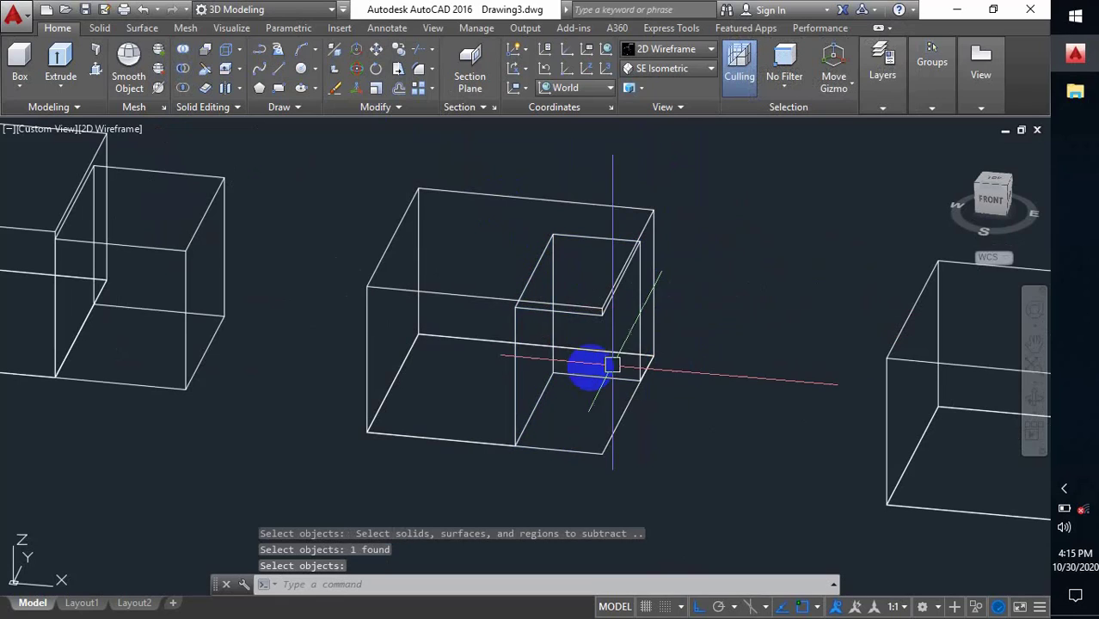
pyautogui.moveTo(583, 367); pyautogui.dragTo(561, 360, button='middle')
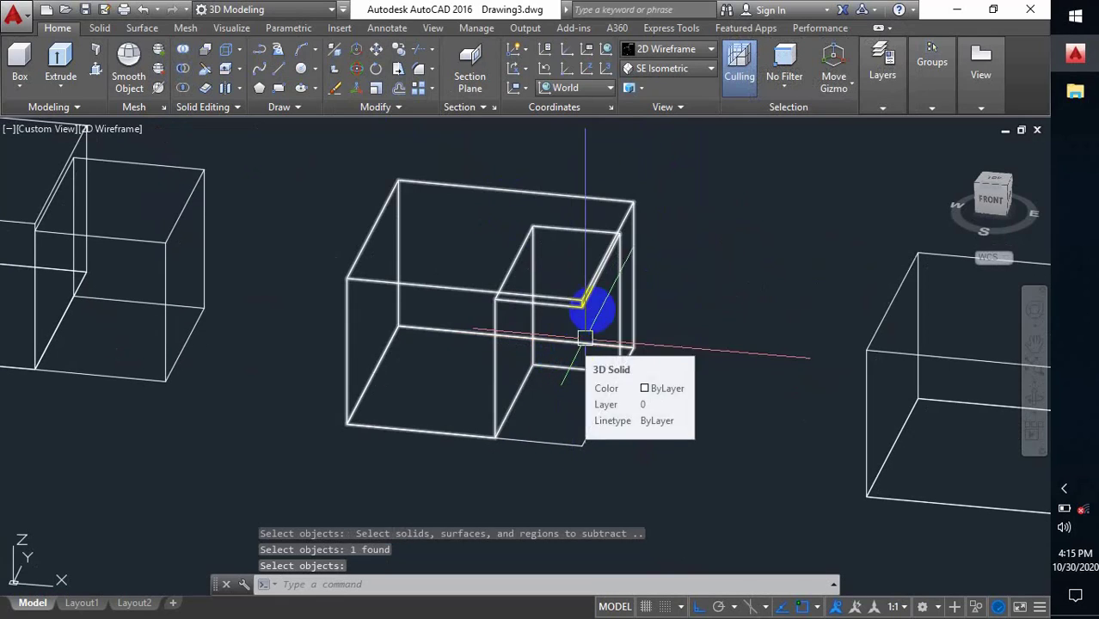
# Step: Set the visual style to Shaded and orbit slightly to examine the cut-out corner of the subtracted solid
pyautogui.click(662, 49)
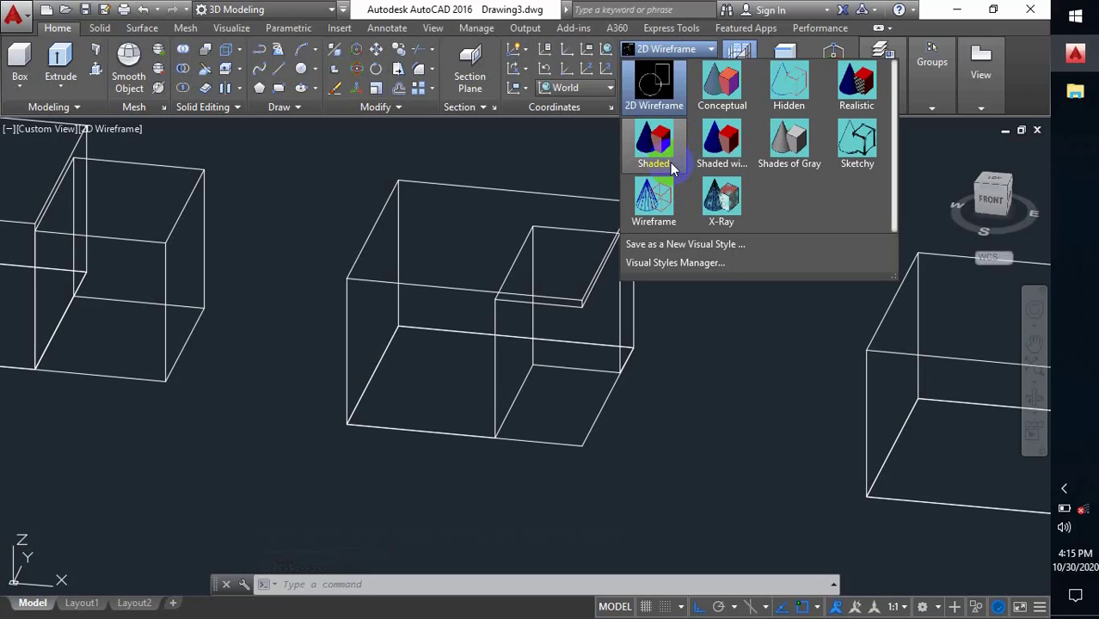
pyautogui.click(671, 156)
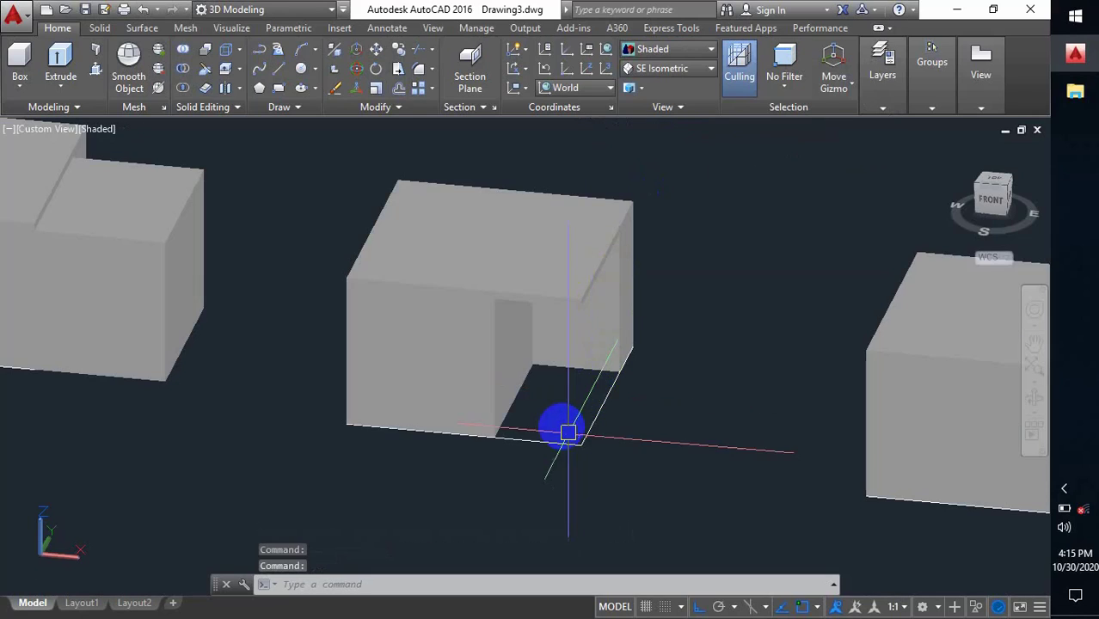
pyautogui.keyDown('shift'); pyautogui.moveTo(560, 425); pyautogui.dragTo(538, 381, button='middle'); pyautogui.keyUp('shift')
pyautogui.scroll(-2, 596, 363)
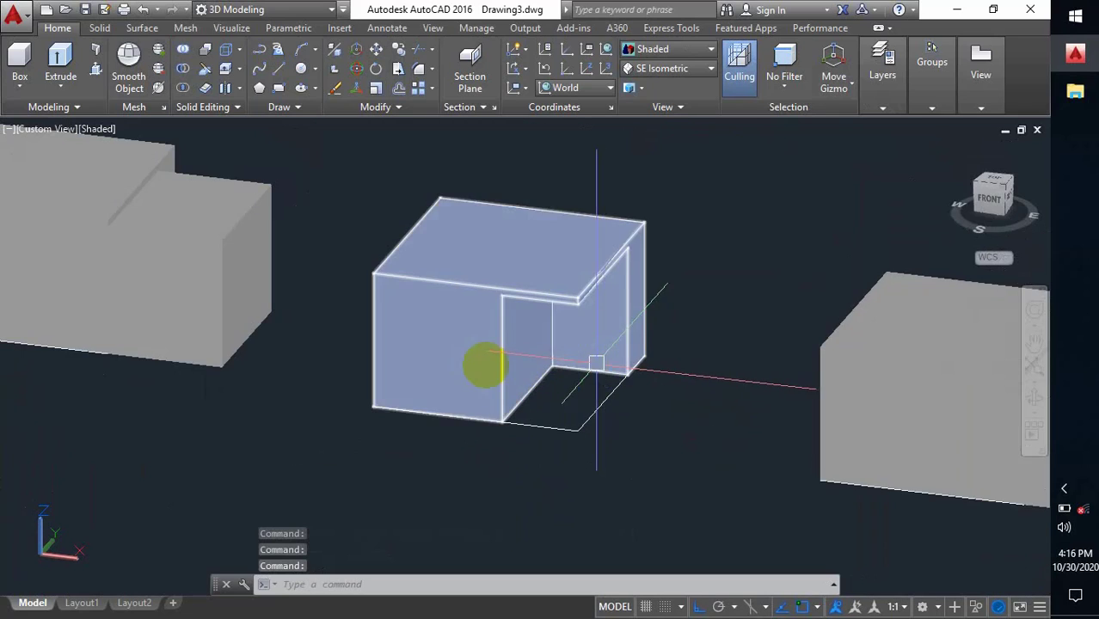
pyautogui.moveTo(467, 373); pyautogui.dragTo(577, 377, button='middle')
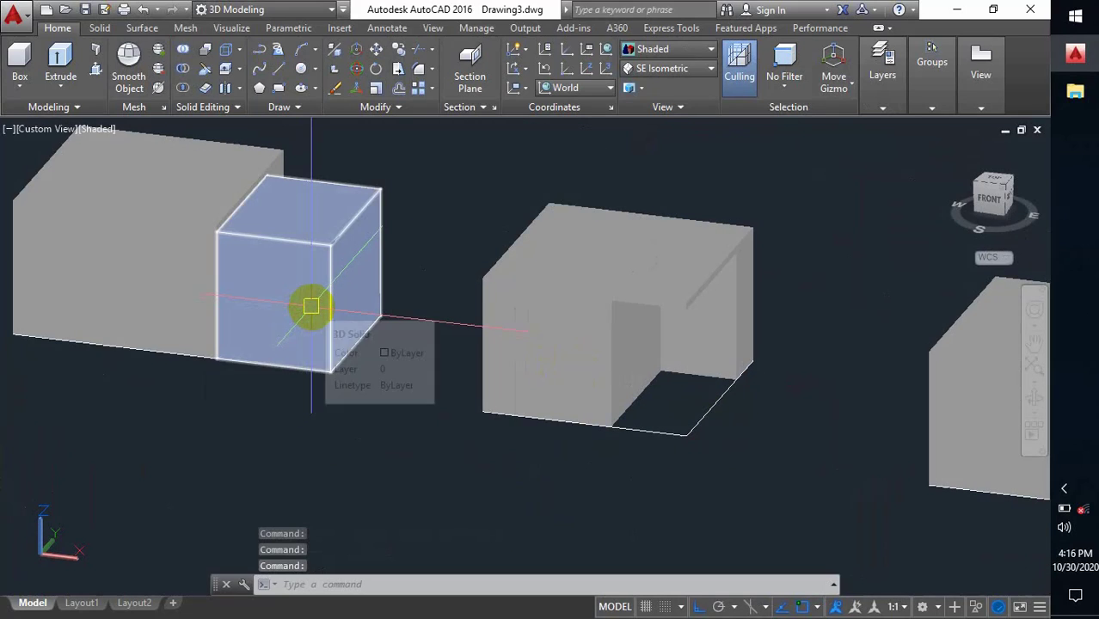
pyautogui.moveTo(524, 330); pyautogui.dragTo(606, 344, button='middle')
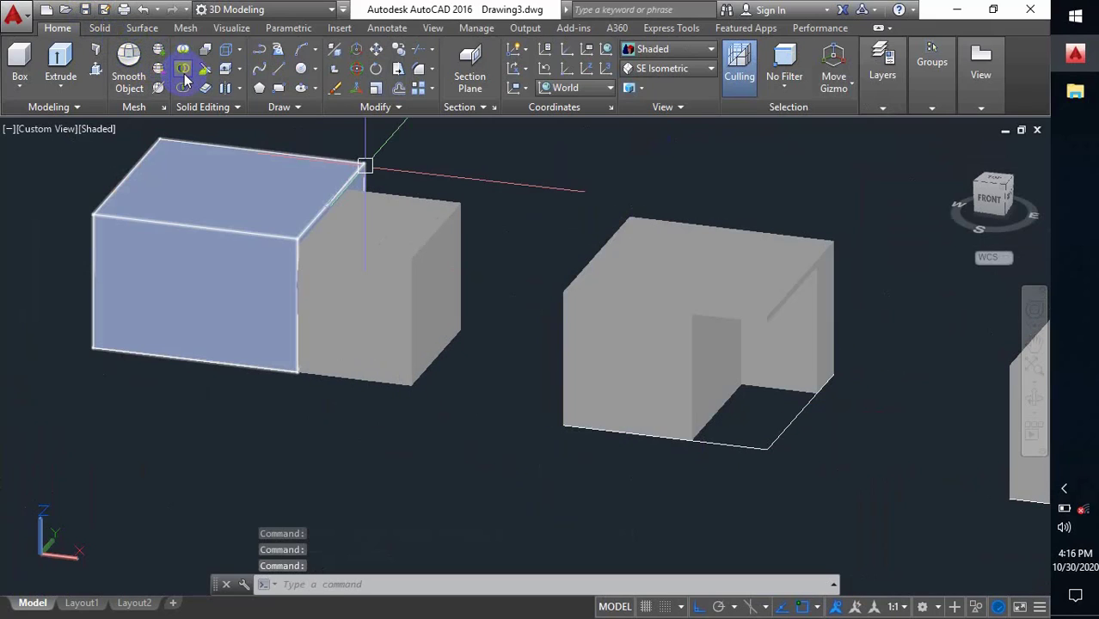
# Step: Set the visual style to 2D Wireframe to show the edges of the remaining pair of adjoining boxes
pyautogui.moveTo(176, 124); pyautogui.dragTo(258, 164, button='middle')
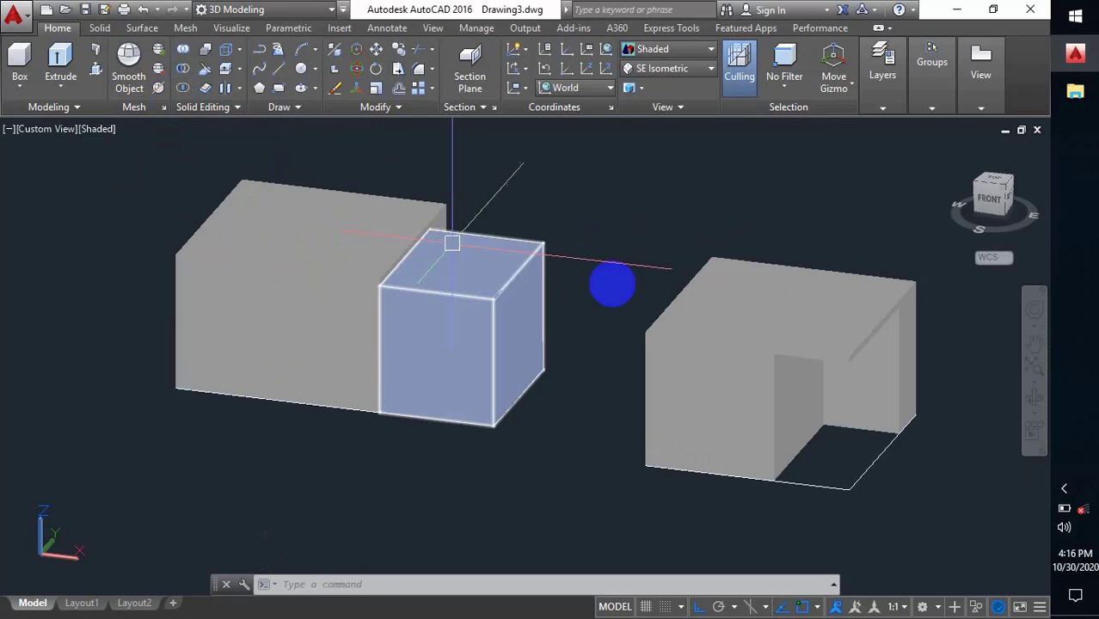
pyautogui.moveTo(636, 187); pyautogui.dragTo(680, 182, button='middle')
pyautogui.click(675, 50)
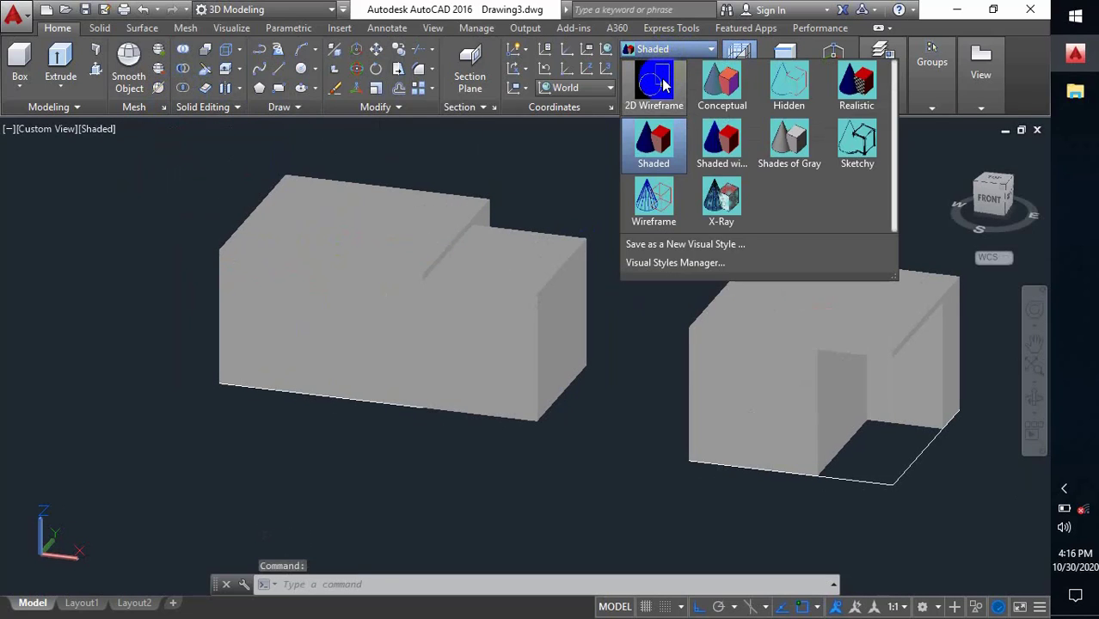
pyautogui.click(657, 83)
# Step: Move the smaller box about 3 inches along the negative X direction so that it overlaps the larger box
pyautogui.keyDown('shift'); pyautogui.moveTo(422, 284); pyautogui.dragTo(628, 320, button='middle'); pyautogui.keyUp('shift')
pyautogui.click(627, 320)
pyautogui.moveTo(570, 446); pyautogui.dragTo(594, 409, button='middle')
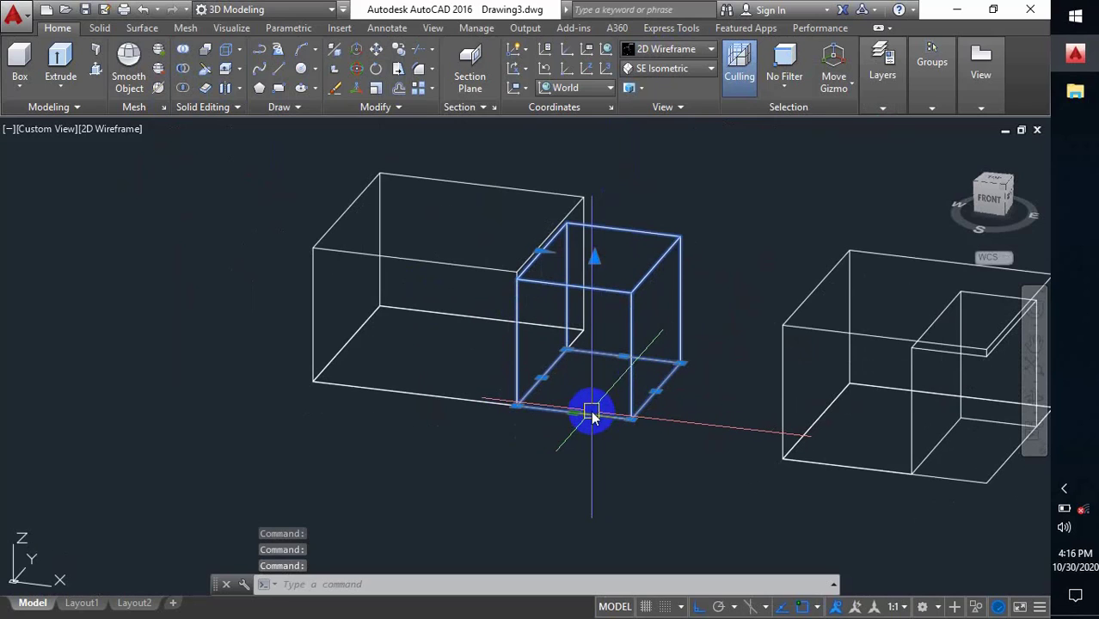
pyautogui.write('m')
pyautogui.press('Return')
pyautogui.click(632, 419)
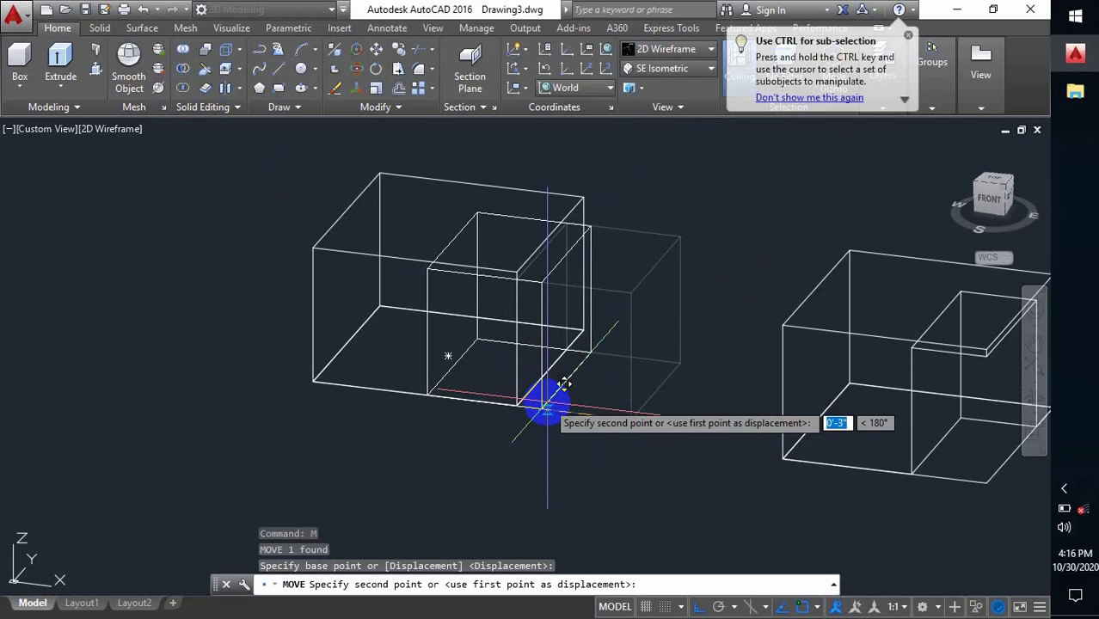
pyautogui.click(547, 403)
# Step: Intersect the larger and smaller overlapping boxes, keeping only their common volume as a solid
pyautogui.moveTo(554, 429); pyautogui.dragTo(556, 439, button='middle')
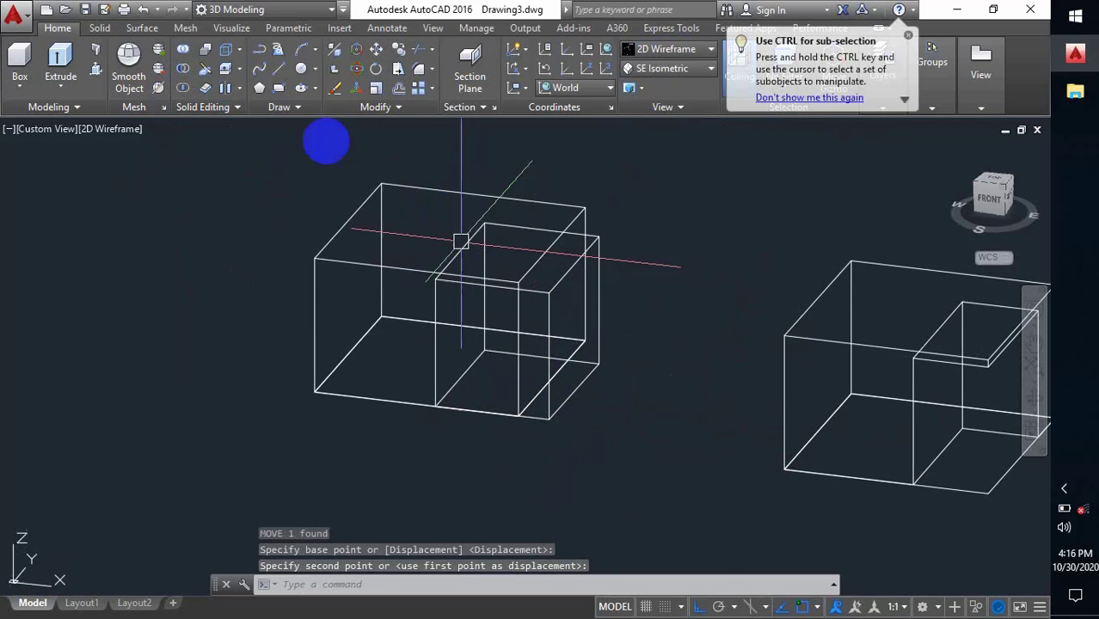
pyautogui.click(183, 88)
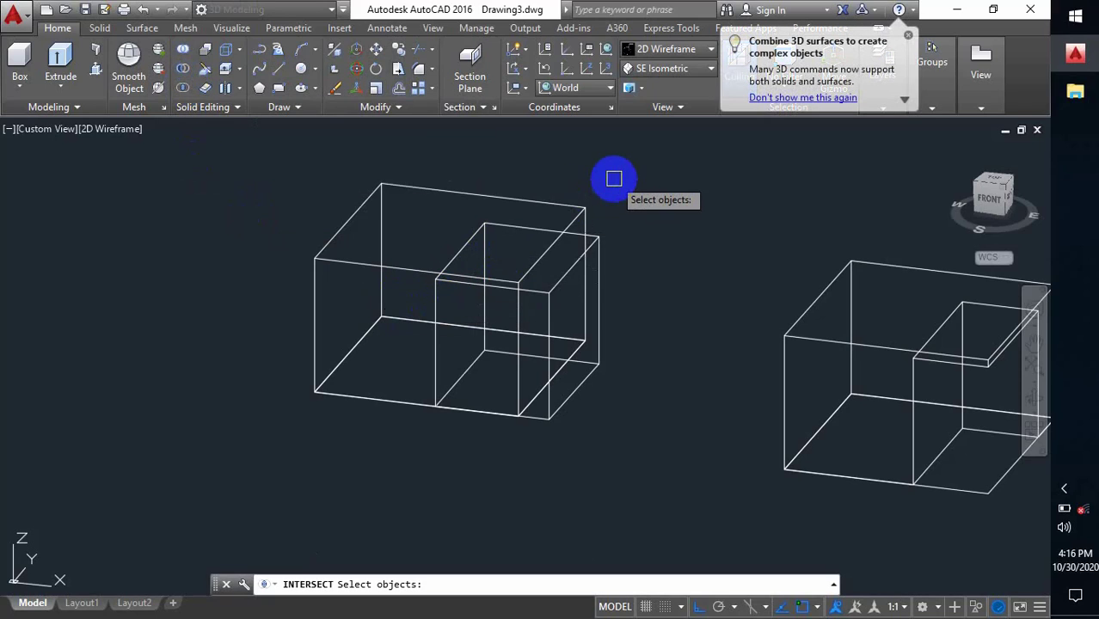
pyautogui.click(585, 216)
pyautogui.click(597, 239)
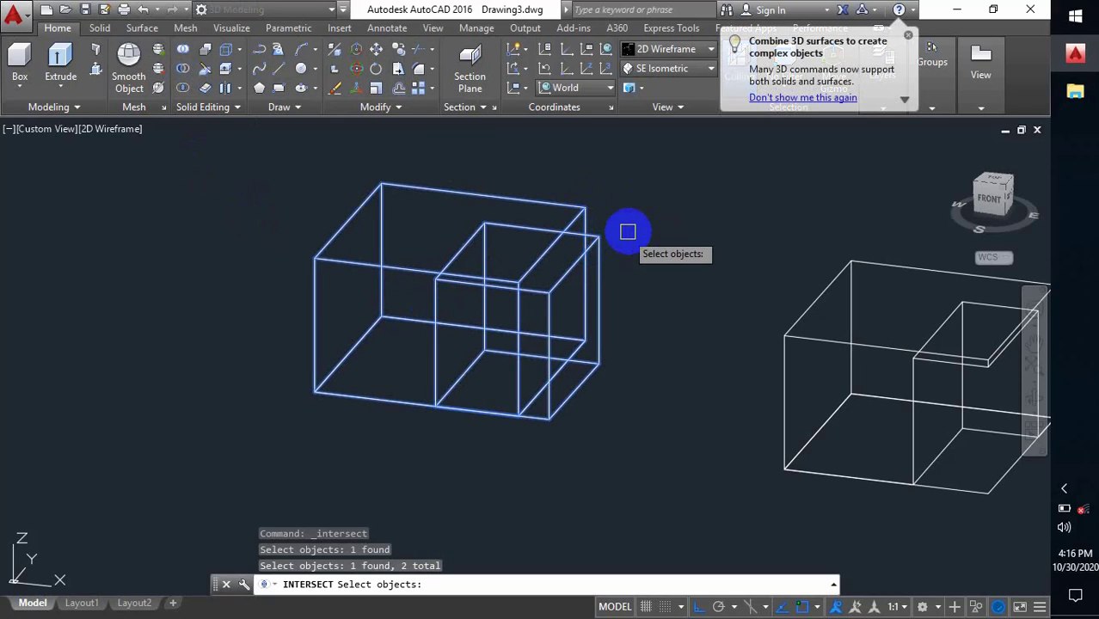
pyautogui.press('Return')
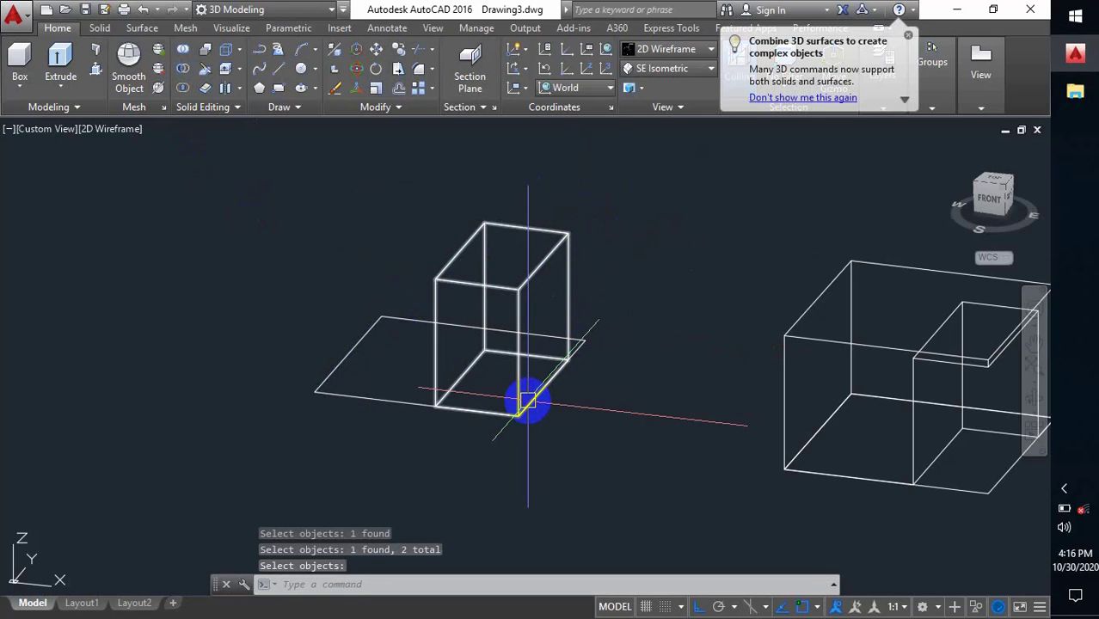
# Step: Inspect the intersected solid beside the subtracted one and set the visual style to Shaded
pyautogui.moveTo(616, 393)
pyautogui.mouseDown(button='middle')
pyautogui.moveTo(517, 376)
pyautogui.moveTo(498, 412)
pyautogui.mouseUp(button='middle')
pyautogui.scroll(-1, 618, 423)
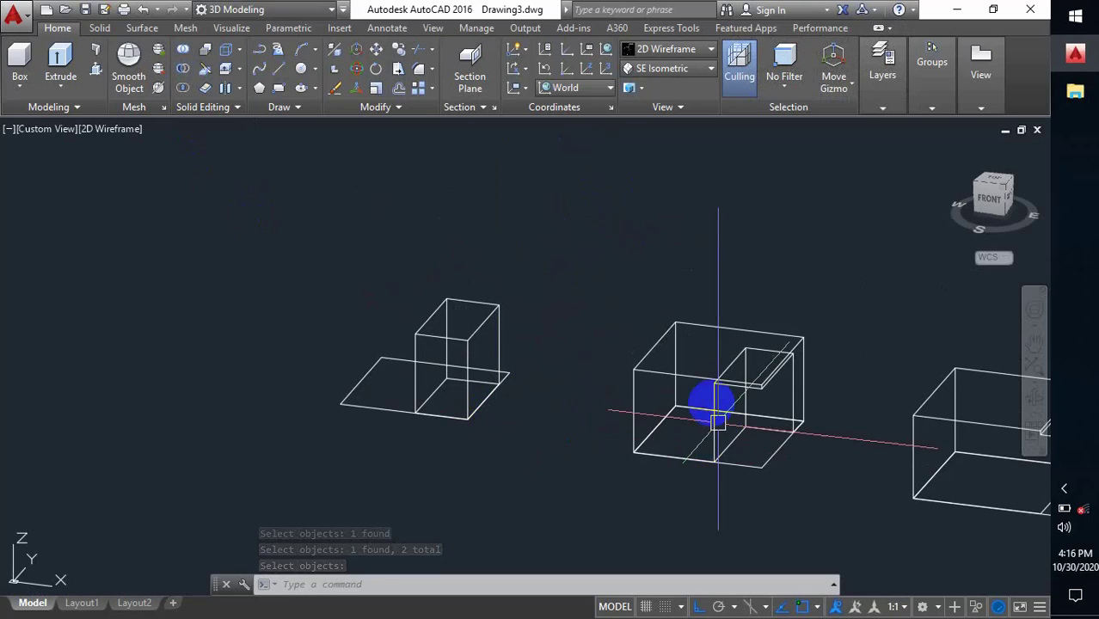
pyautogui.moveTo(591, 404); pyautogui.dragTo(518, 405, button='middle')
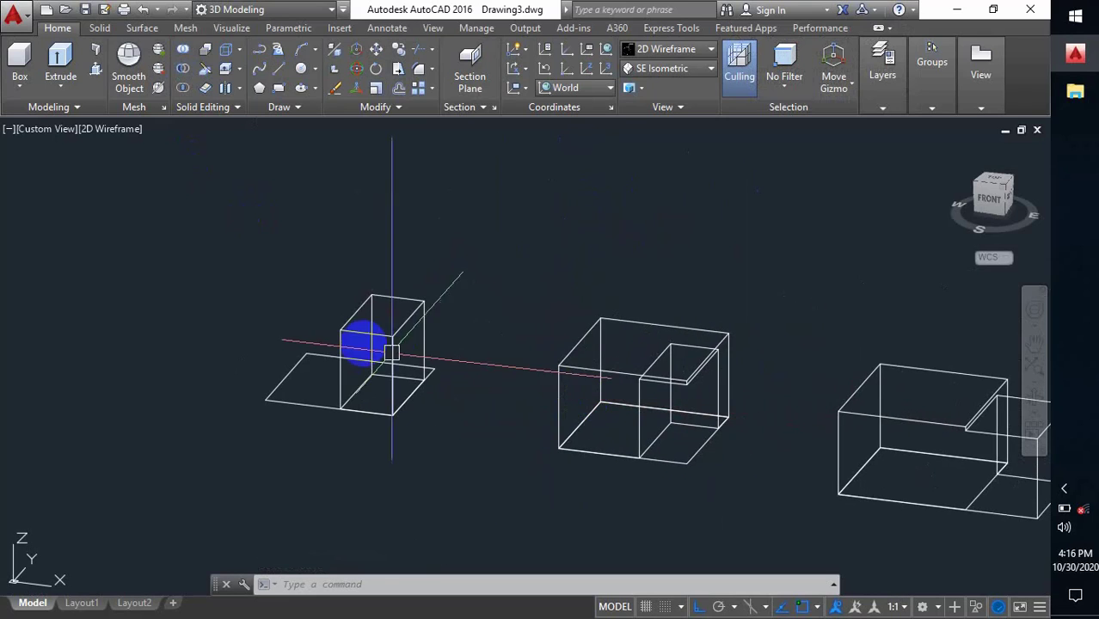
pyautogui.scroll(4, 356, 343)
pyautogui.scroll(-3, 356, 342)
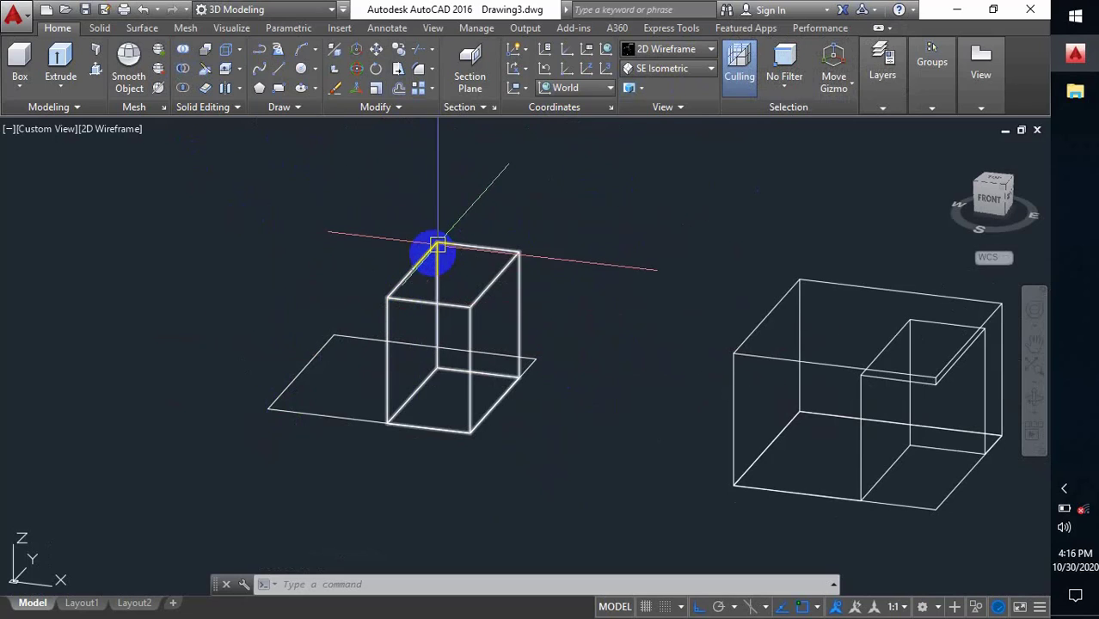
pyautogui.click(663, 52)
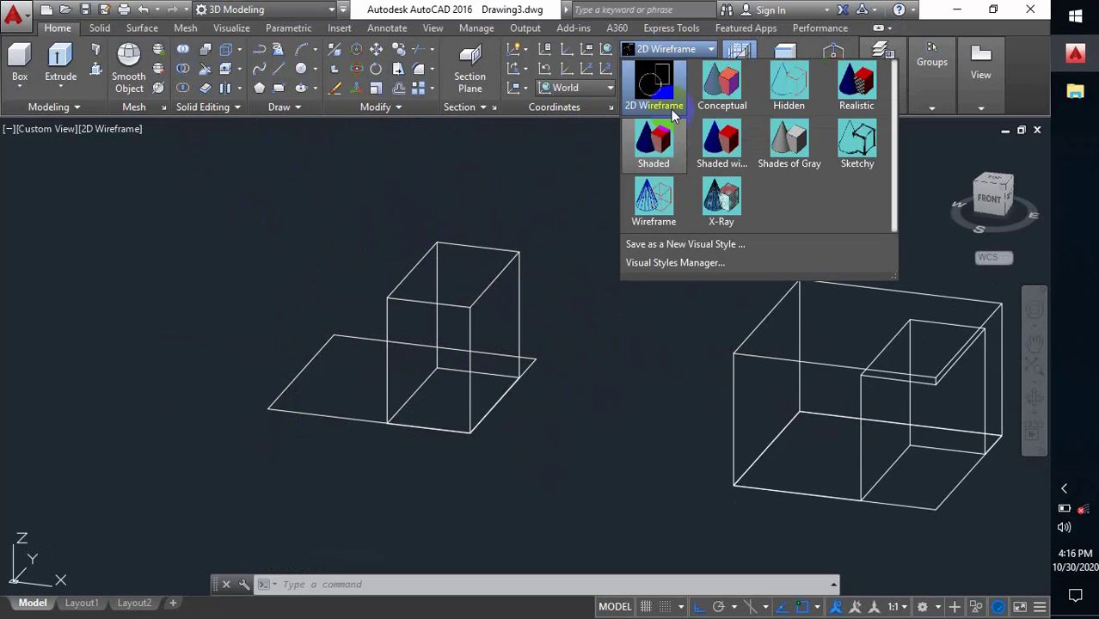
pyautogui.click(655, 145)
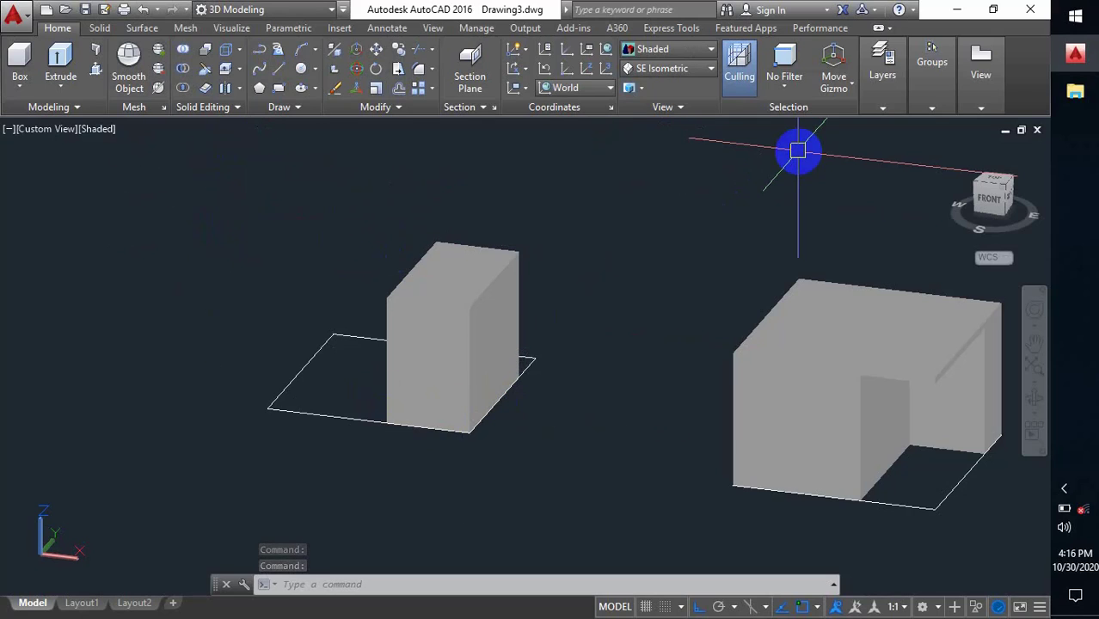
# Step: Examine the shaded intersected solid and compare it with the subtracted and united solids
pyautogui.scroll(-3, 585, 195)
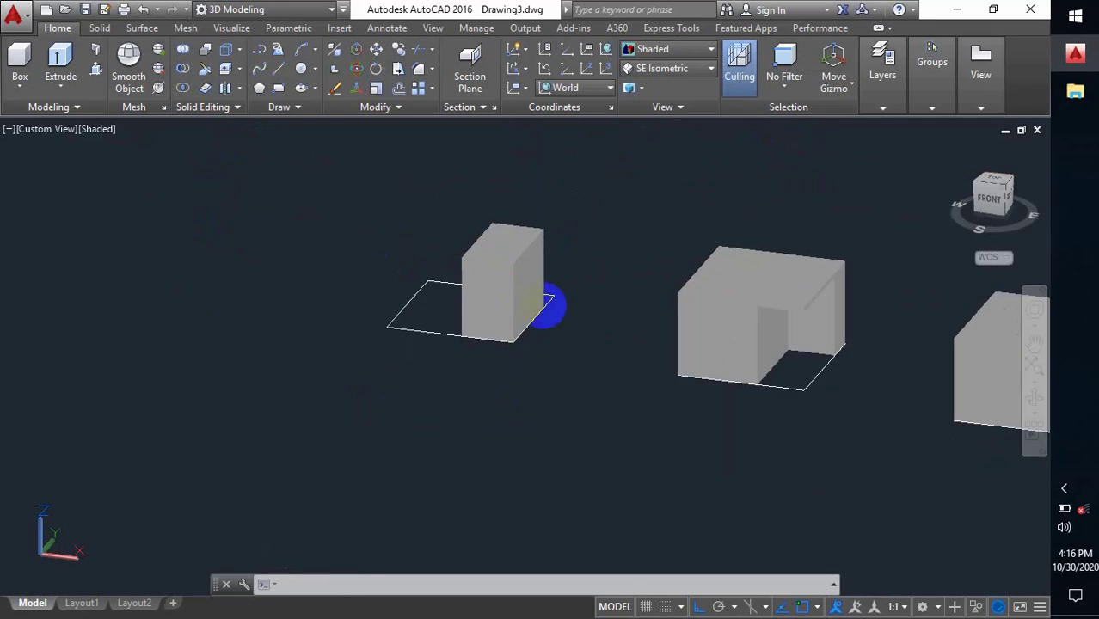
pyautogui.moveTo(543, 306); pyautogui.dragTo(526, 322, button='middle')
pyautogui.click(552, 312)
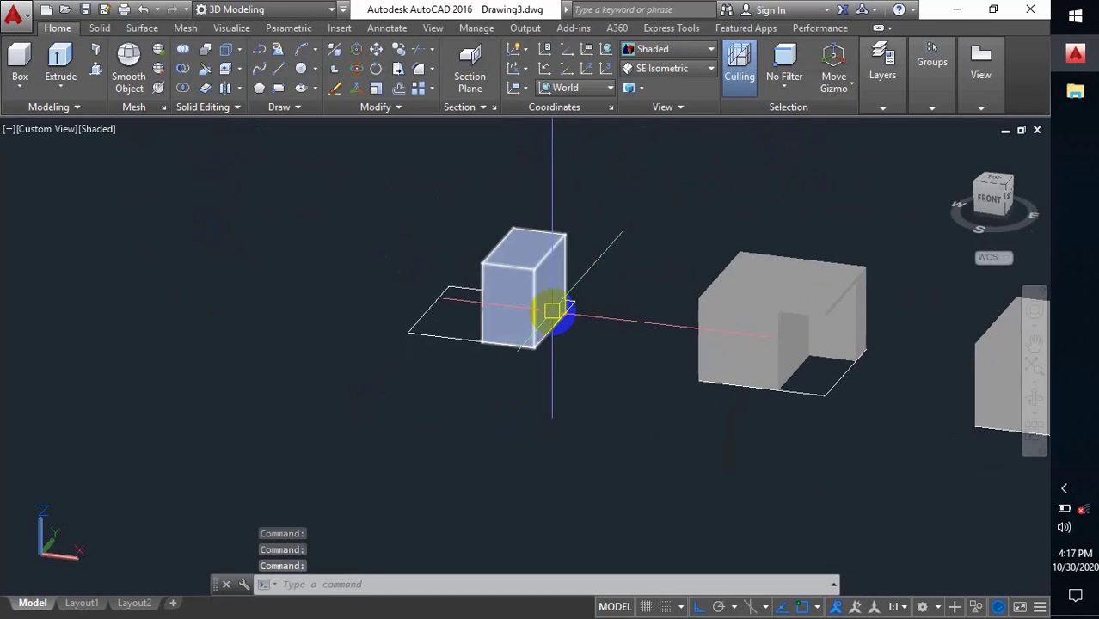
pyautogui.press('Escape')
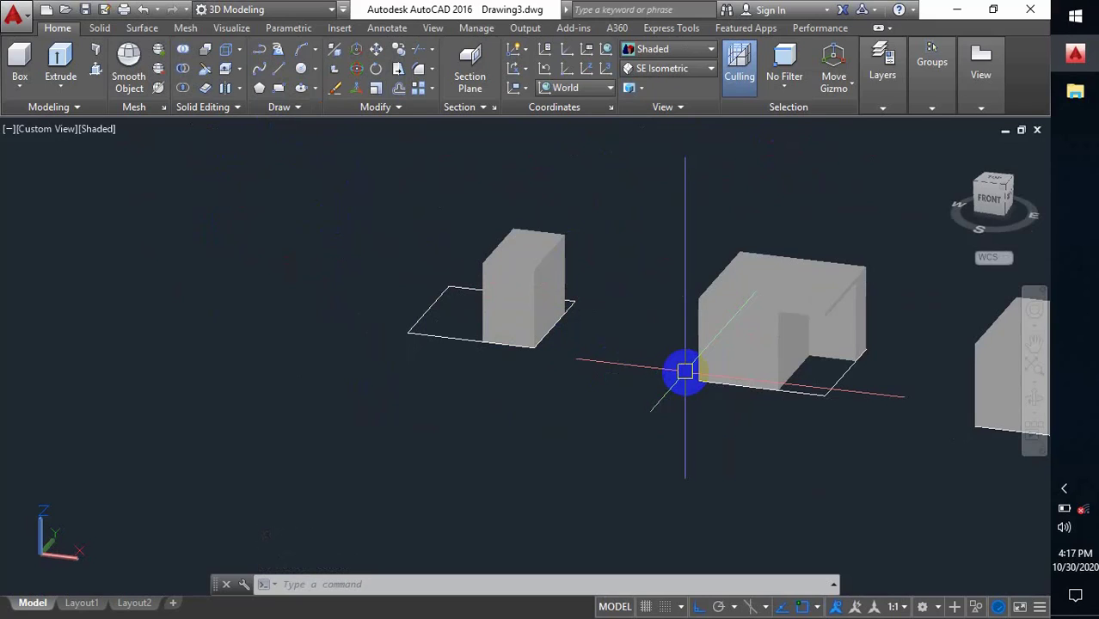
pyautogui.moveTo(593, 311); pyautogui.dragTo(516, 330, button='middle')
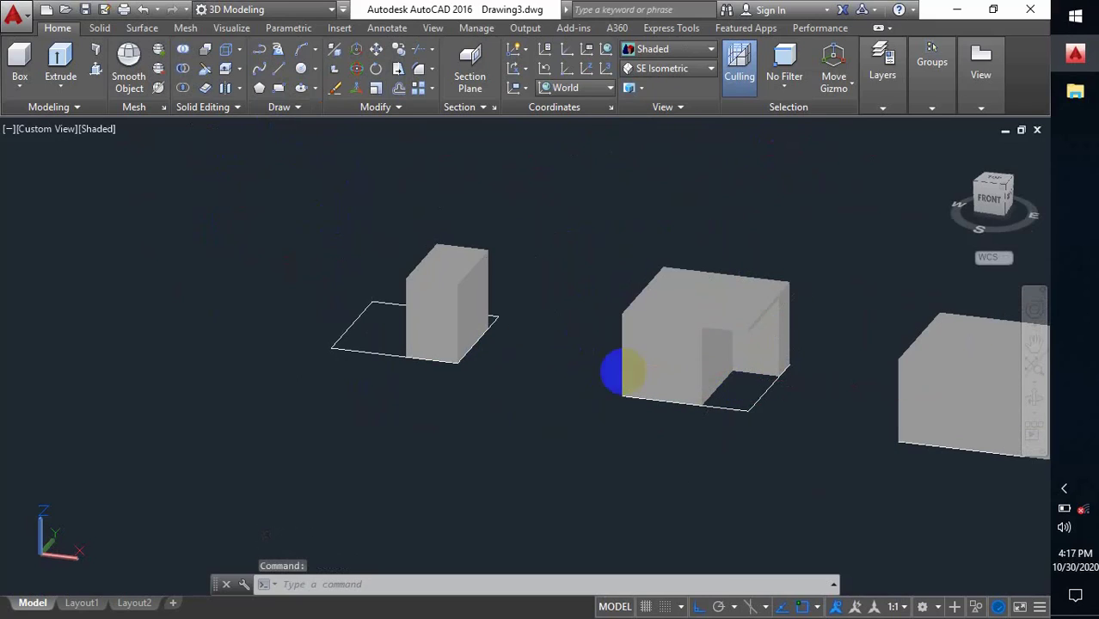
pyautogui.moveTo(916, 401); pyautogui.dragTo(725, 394, button='middle')
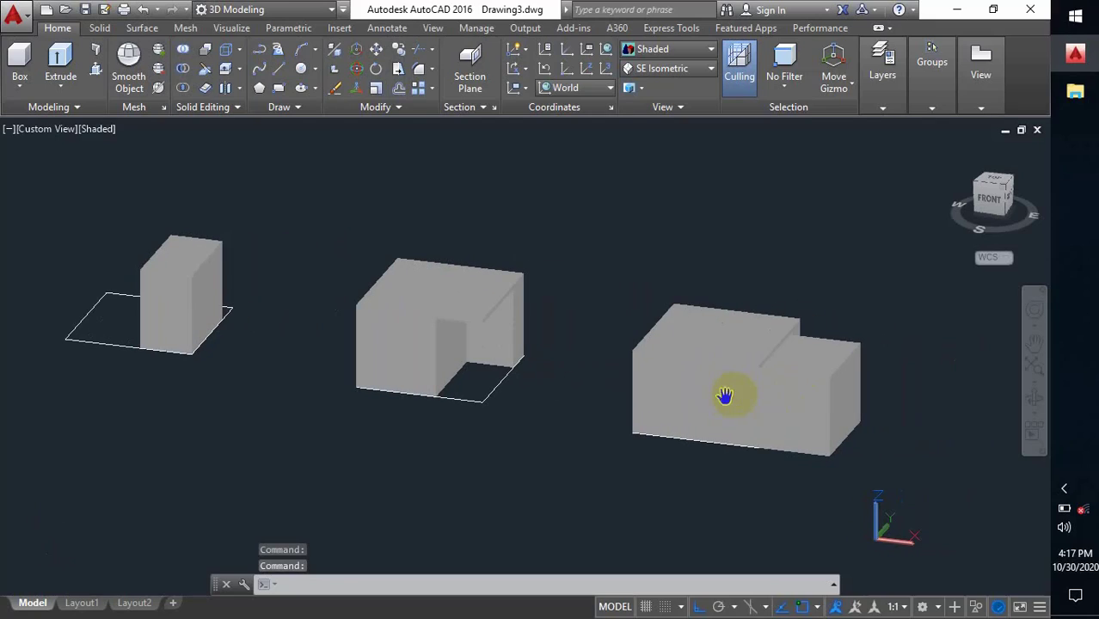